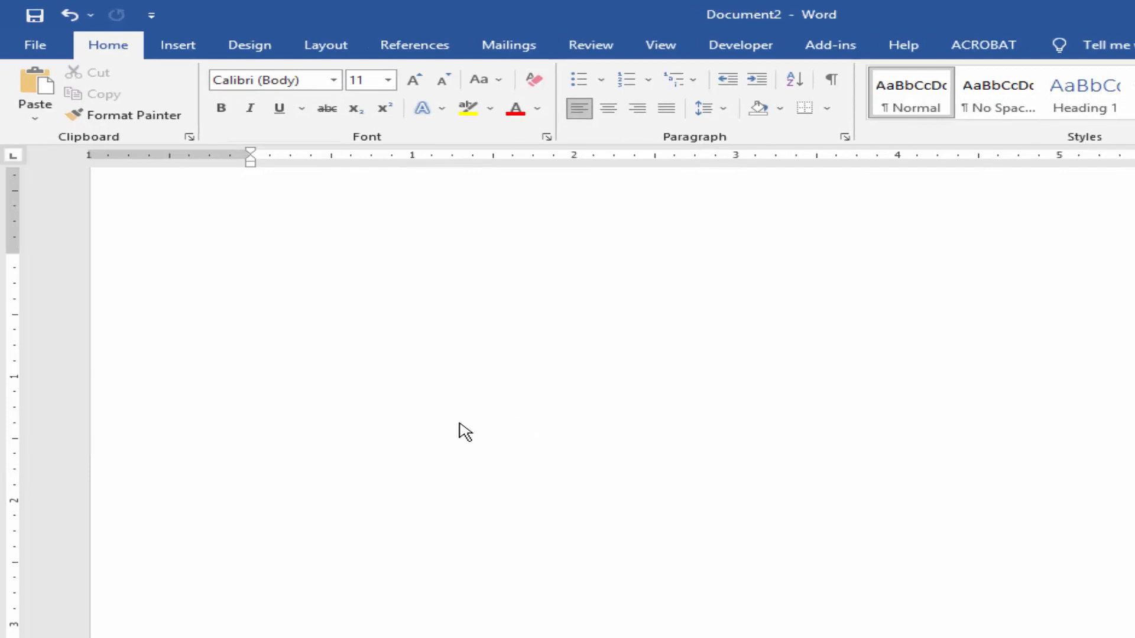
Insert empty field braces with Ctrl+F9 for the DISPLAYBARCODE code.
key(ctrl+F9)
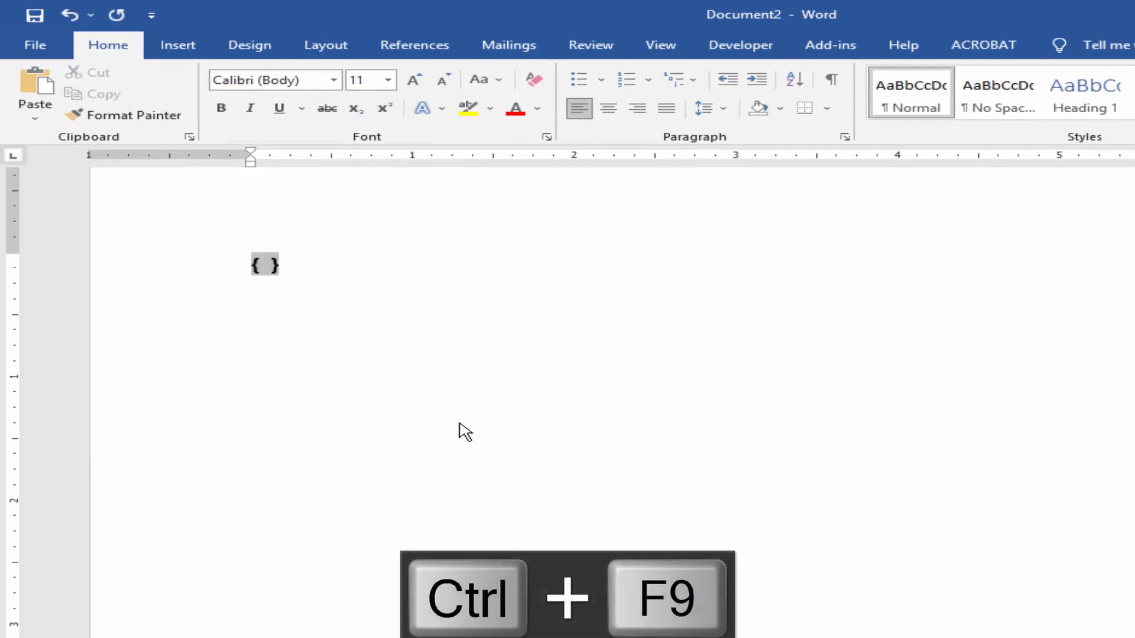
text(d)
text(isplayb )
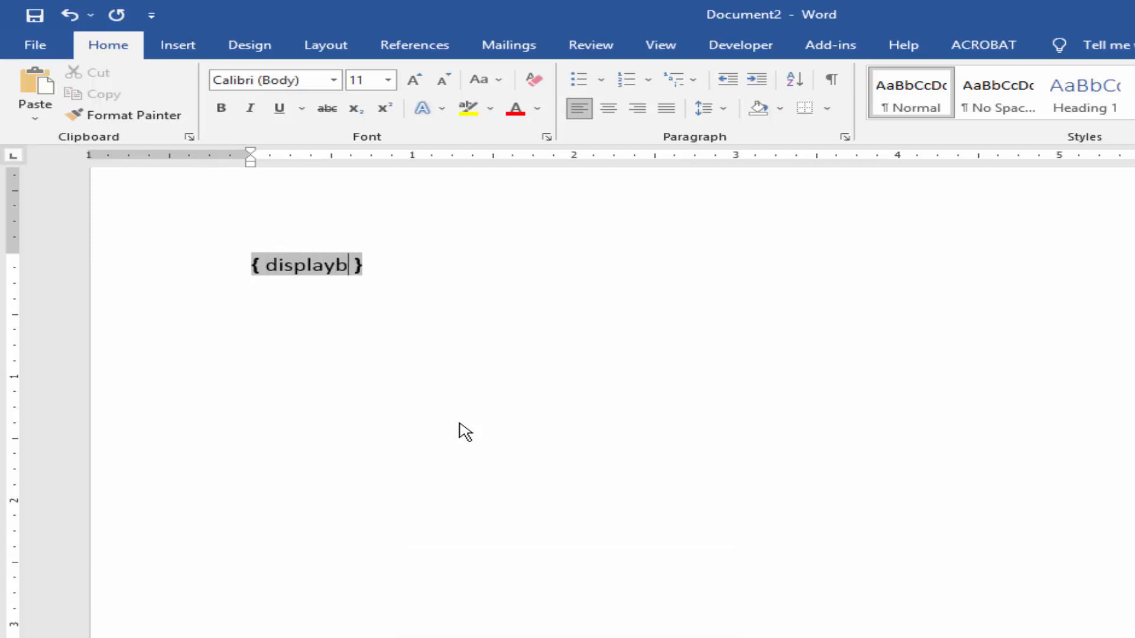
text(arcod)
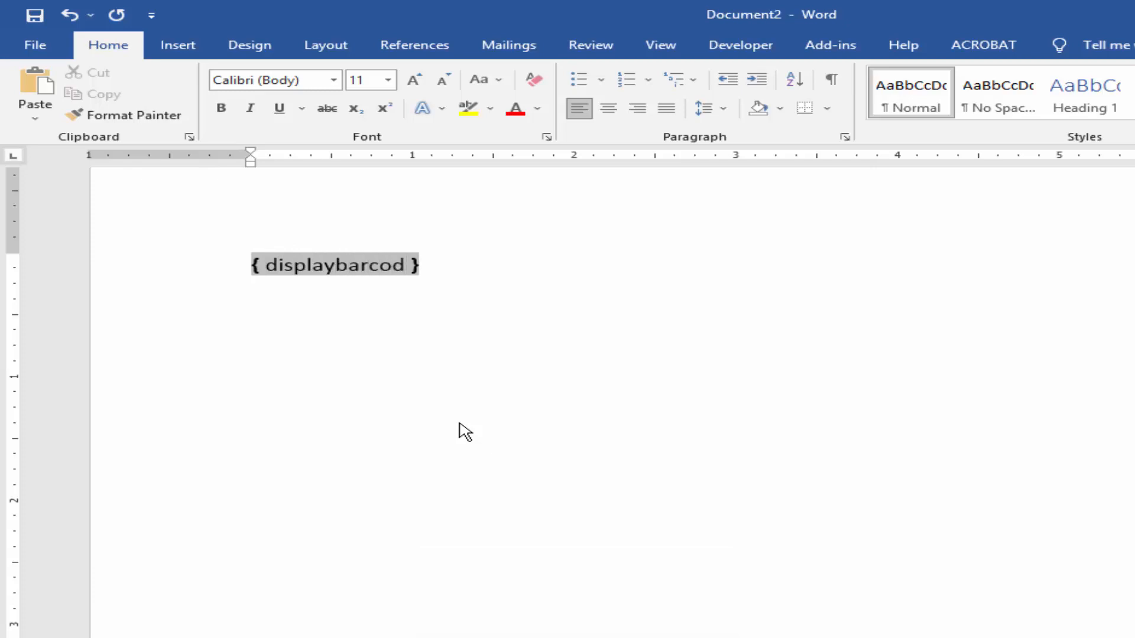
text(e)
text( "")
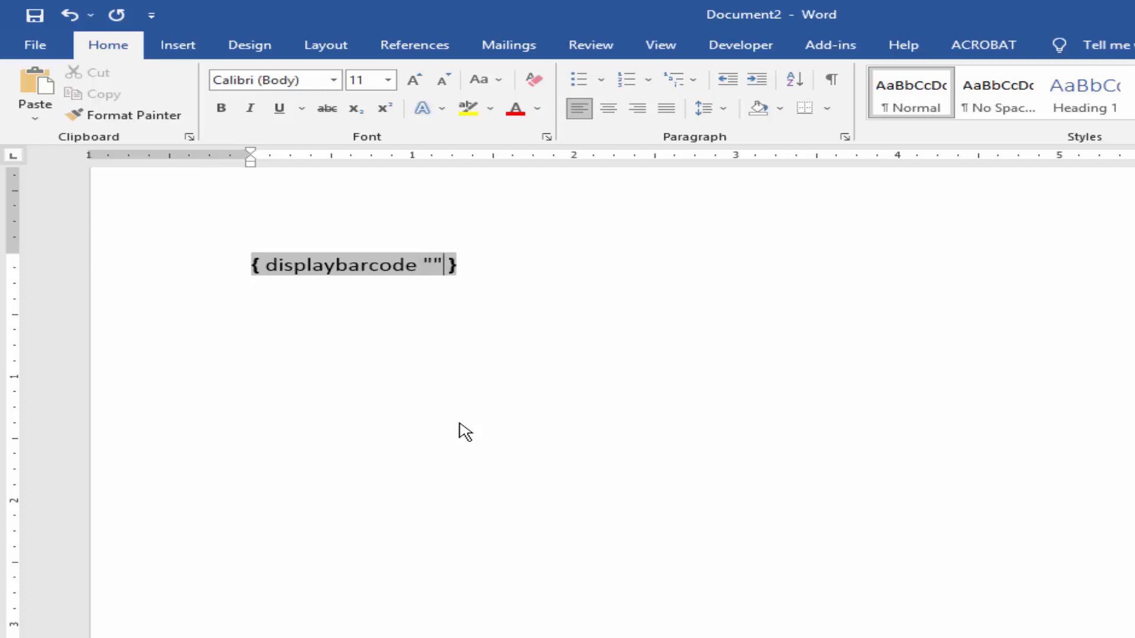
text(ww)
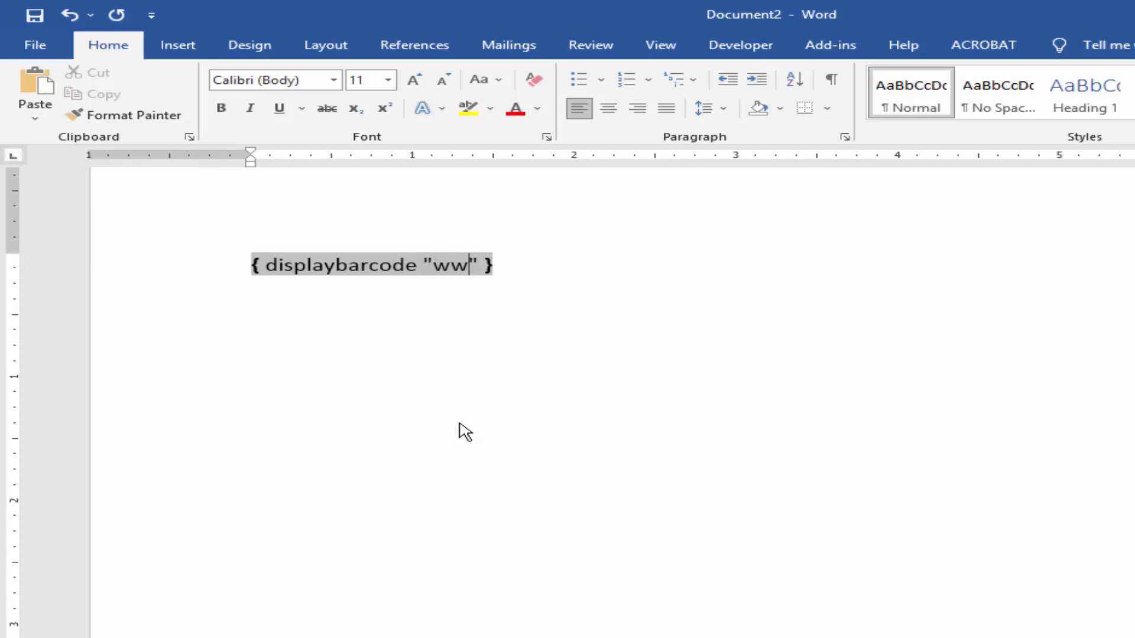
text(w.)
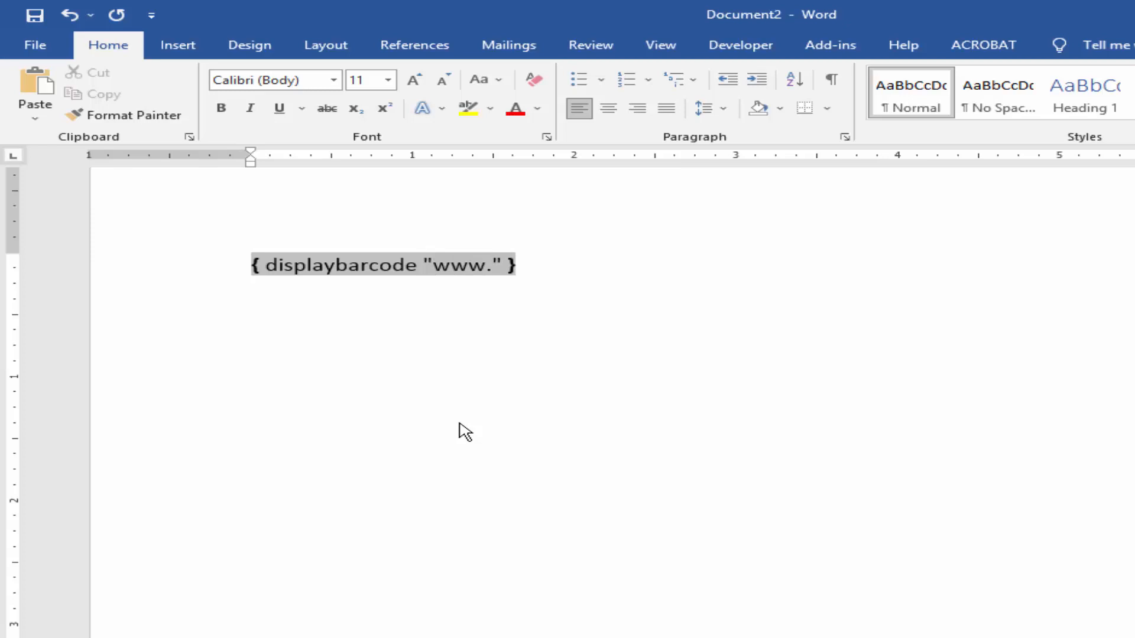
text(google.com)
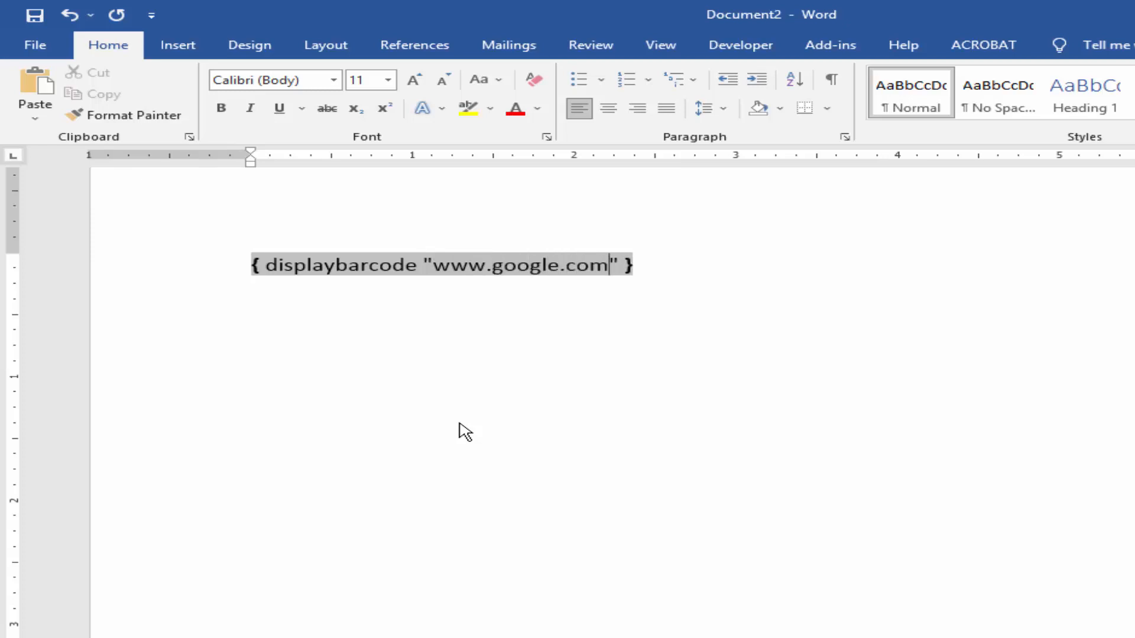
text( q)
text(r )
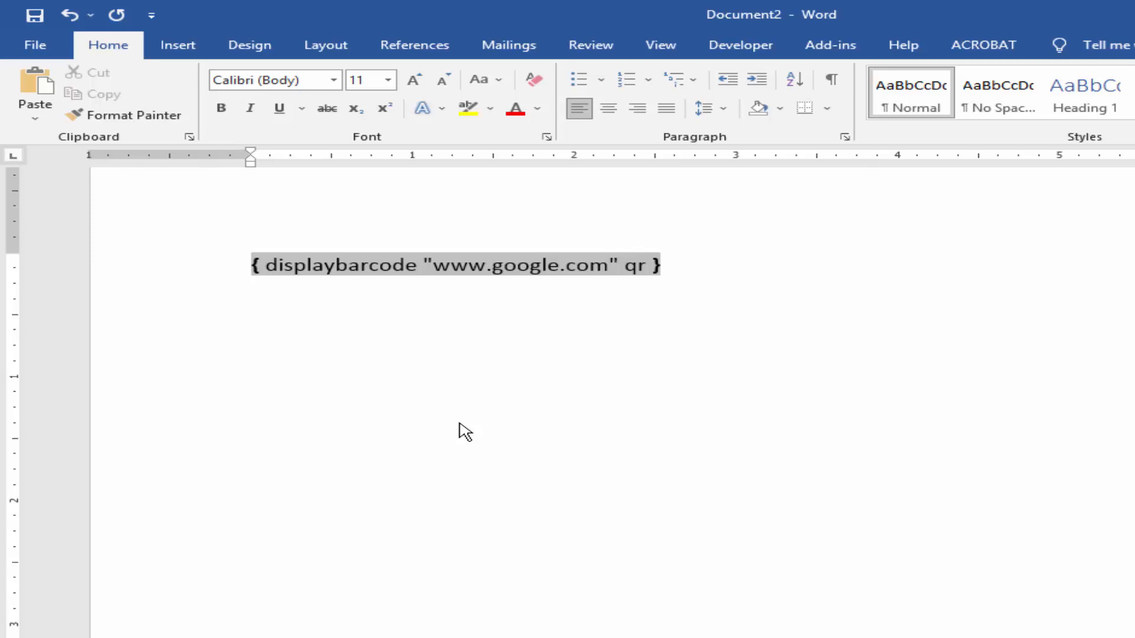
text(\f)
Mix a medium green in the custom colour picker from the Font Color menu.
click(540, 108)
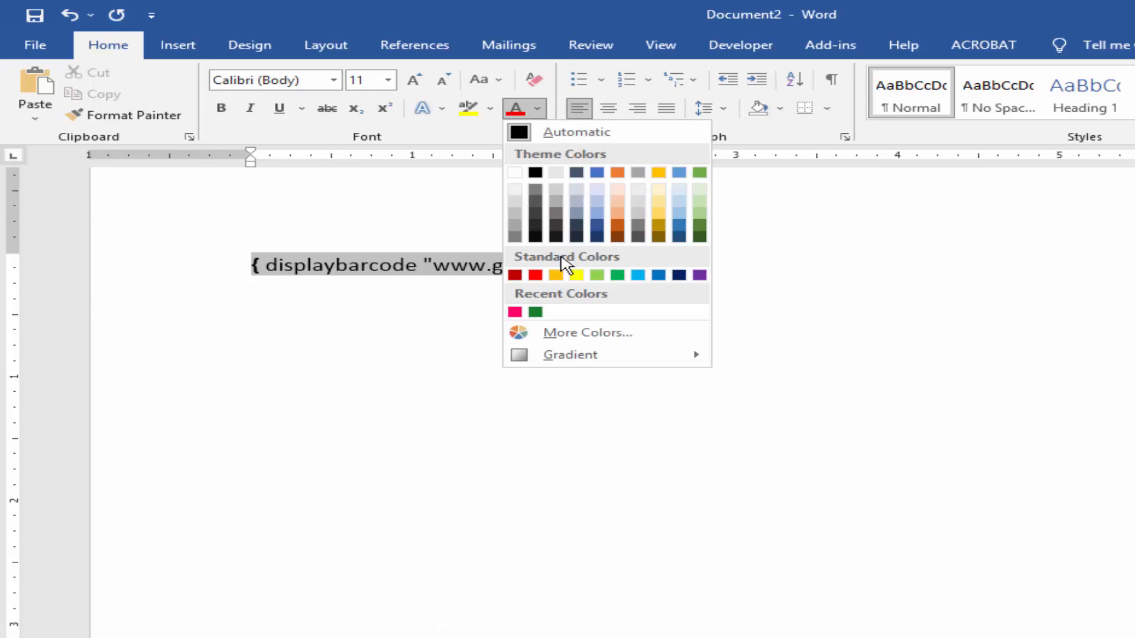
click(580, 331)
click(697, 305)
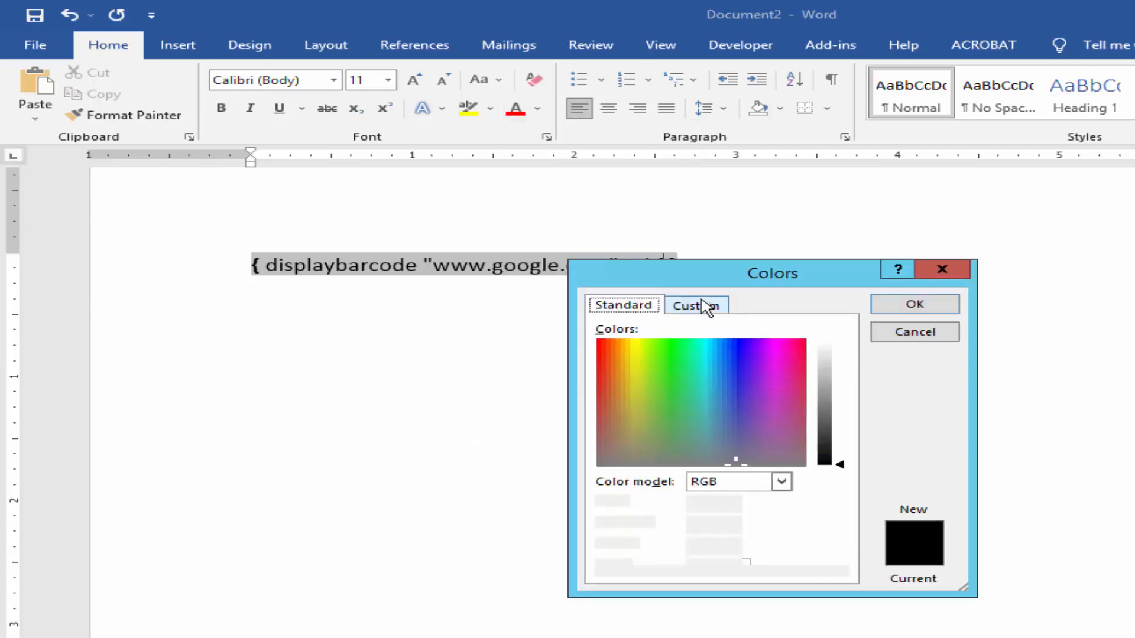
click(726, 569)
double_click(718, 568)
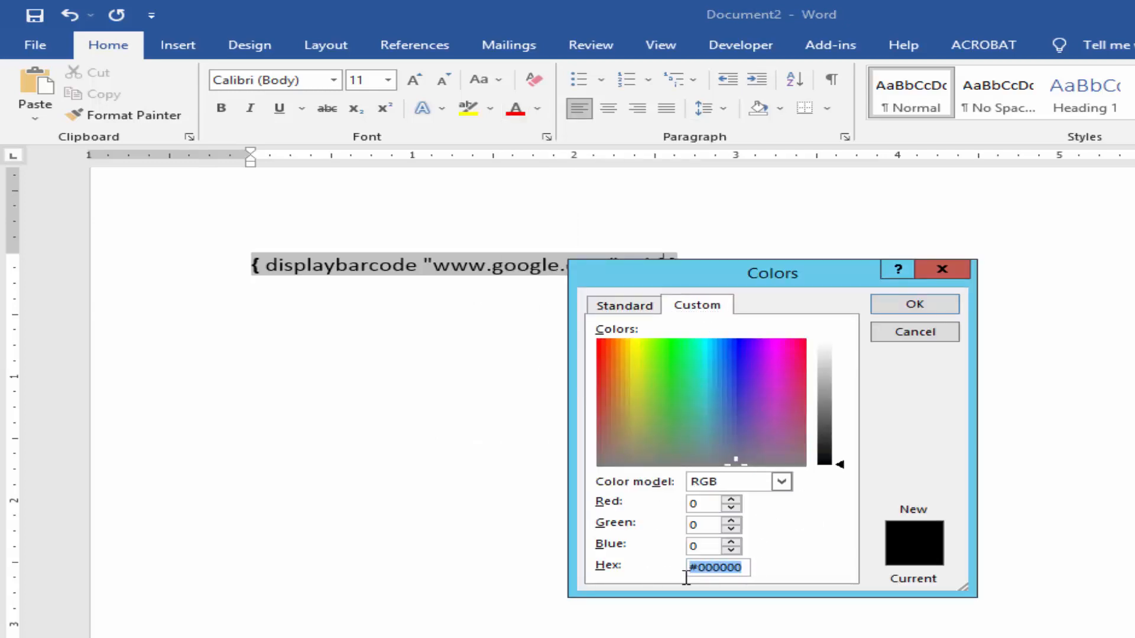
click(761, 366)
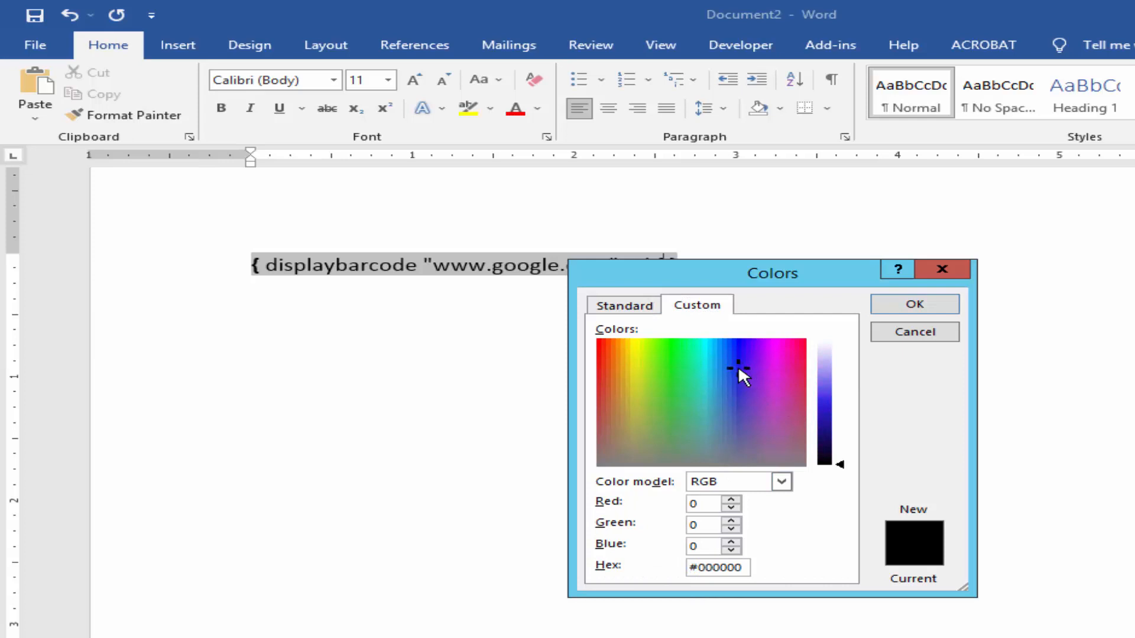
click(666, 386)
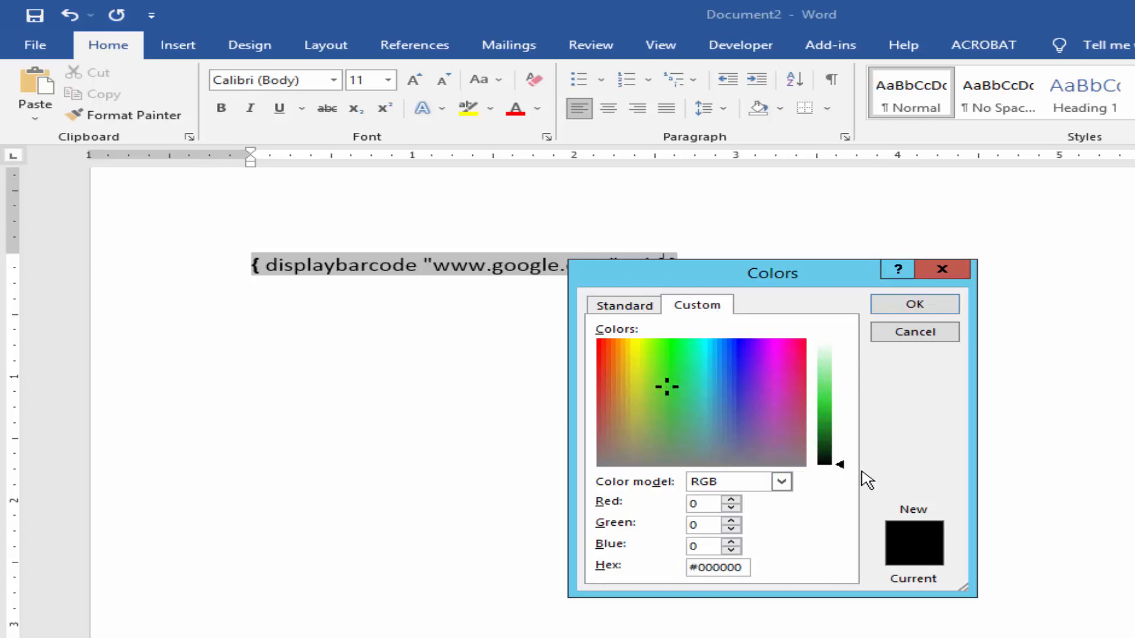
drag(840, 466, 840, 424)
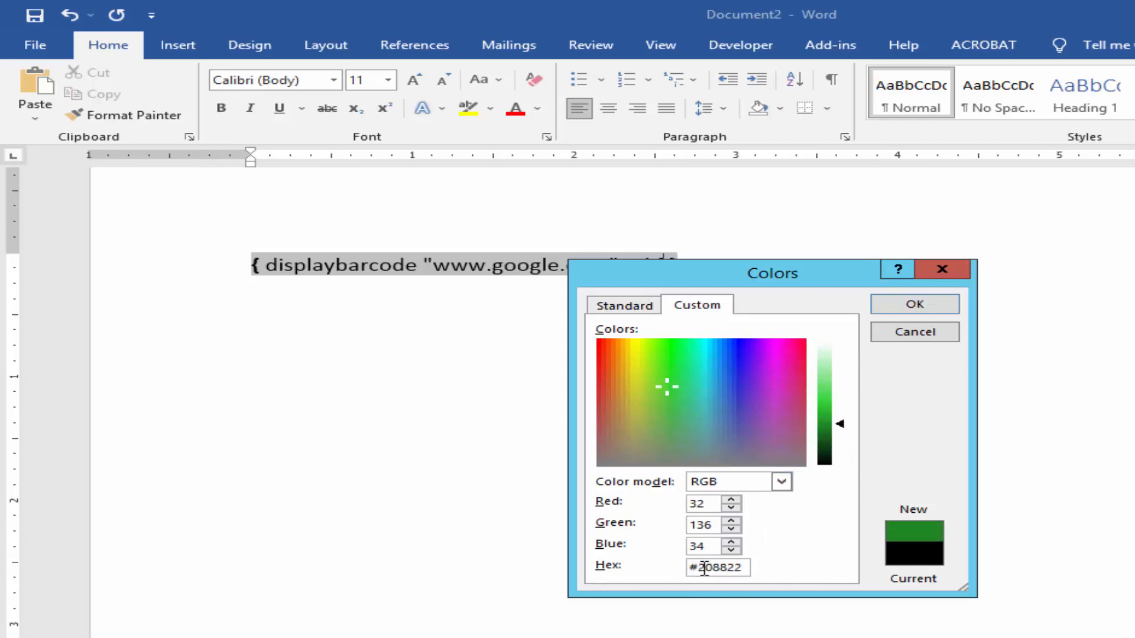
Copy the green hex 208822 and paste it after the qr\f switch.
drag(700, 567, 749, 568)
key(ctrl+c)
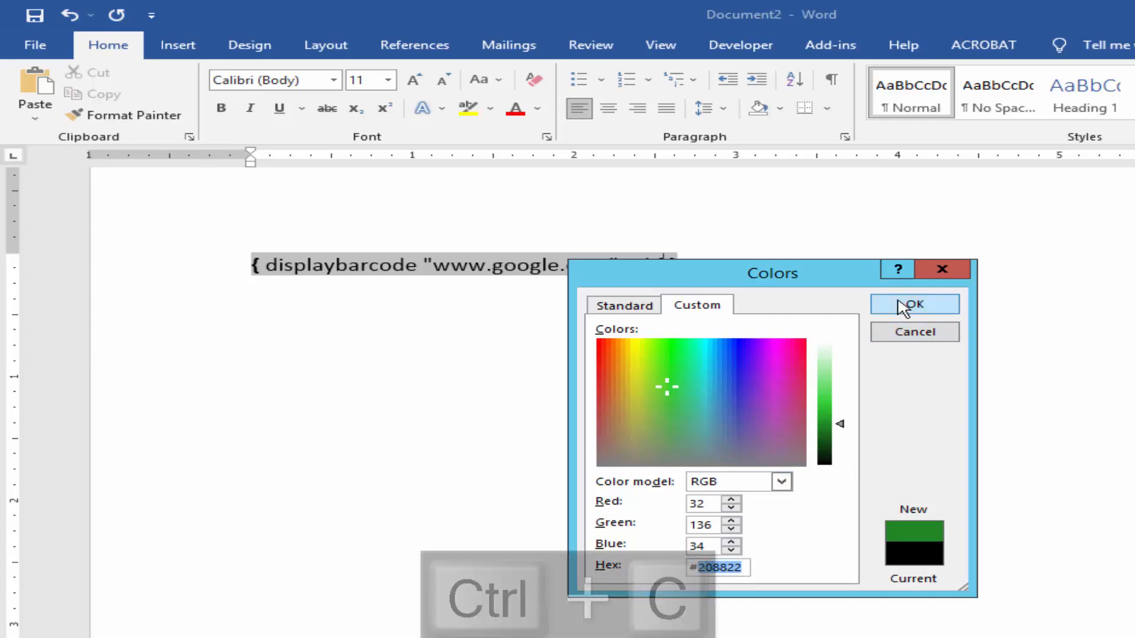
click(915, 304)
key(ctrl+v)
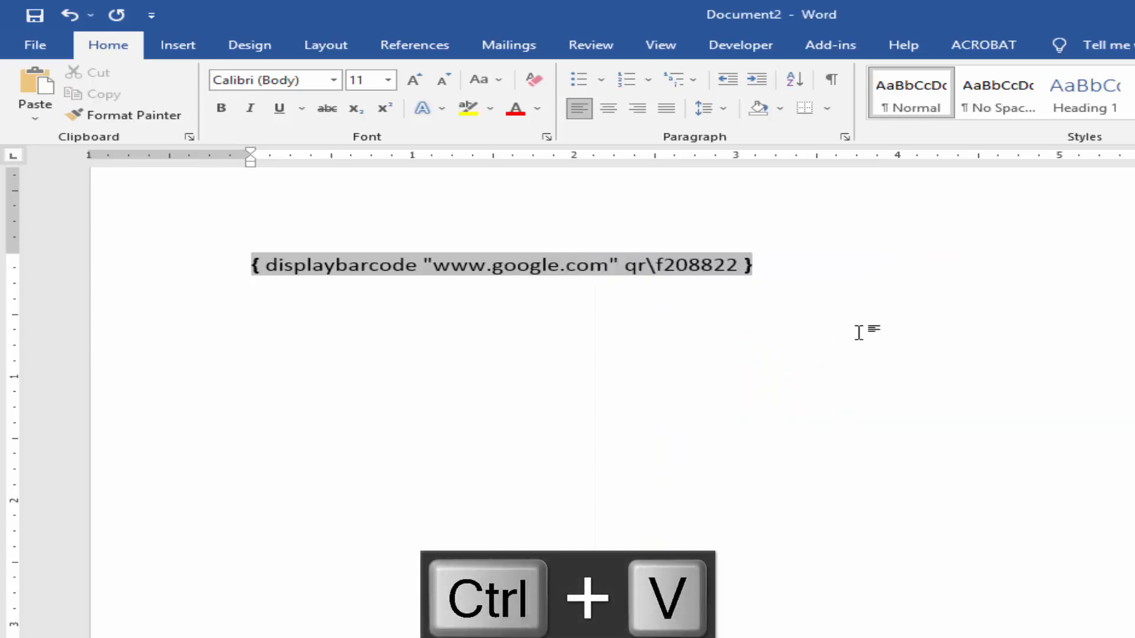
text(\)
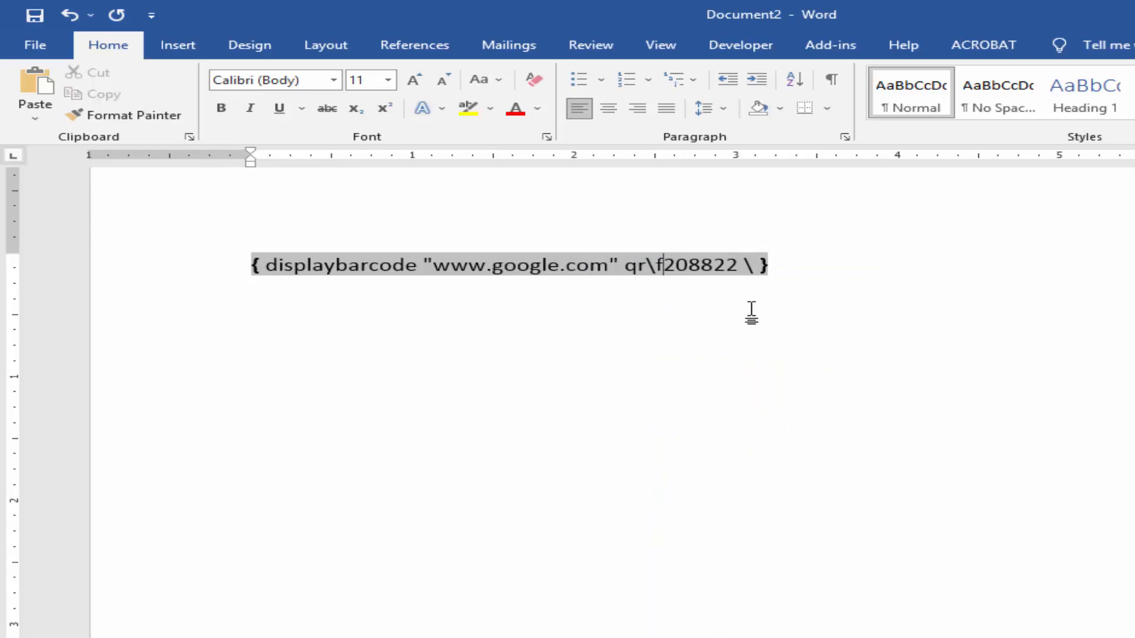
text( b)
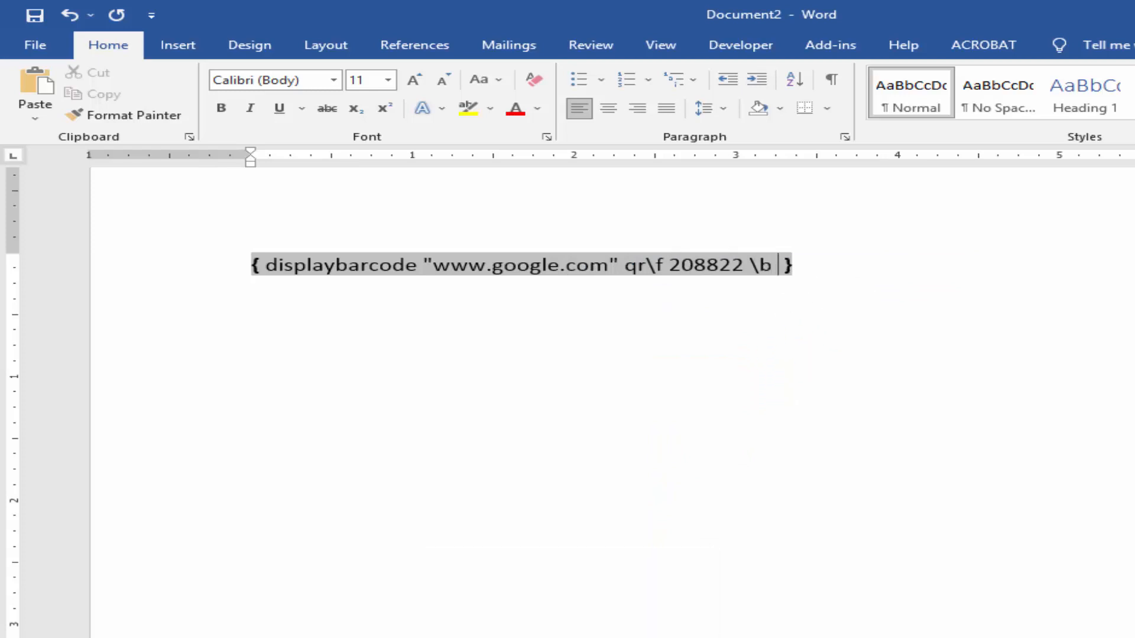
Mix a mid grey in the custom colour picker and copy its hex 6B6B6B.
click(537, 108)
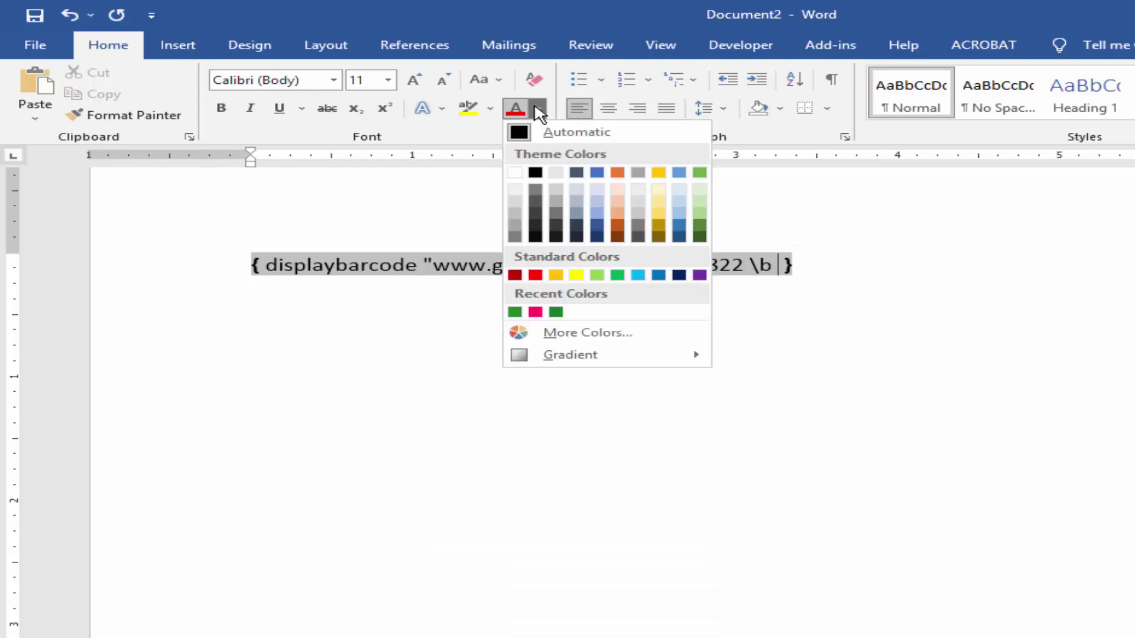
click(568, 333)
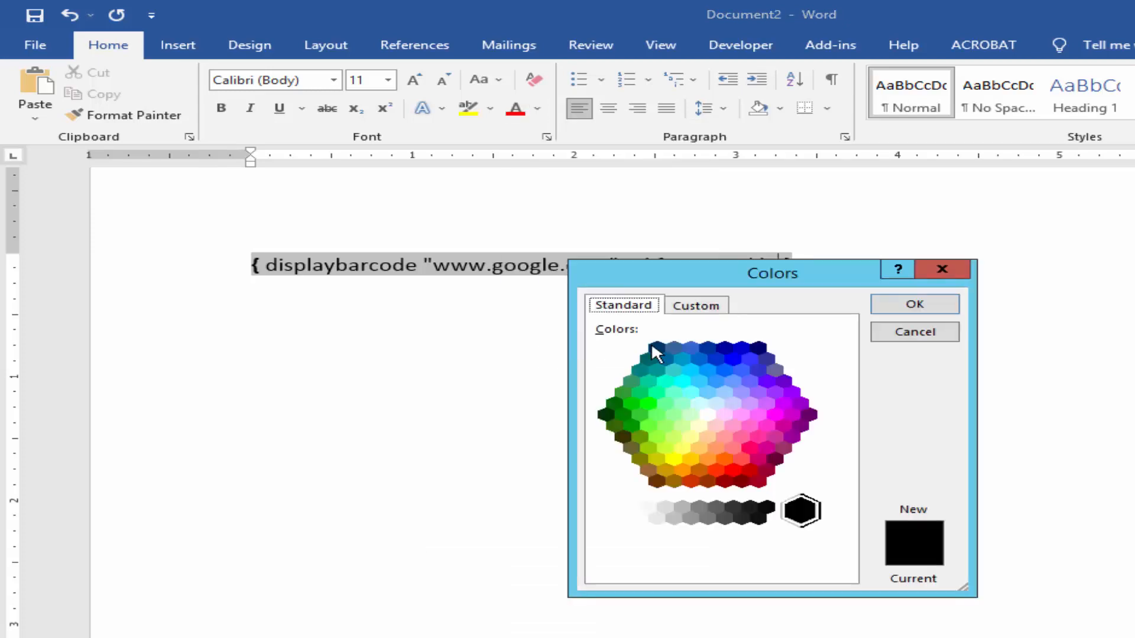
click(696, 306)
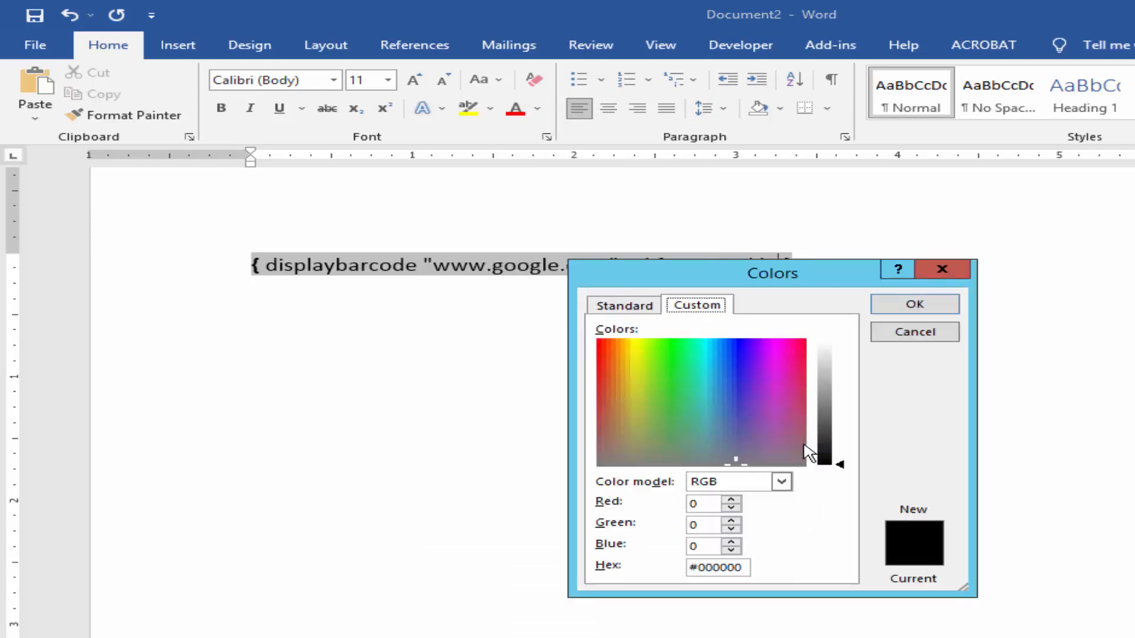
drag(840, 463, 839, 417)
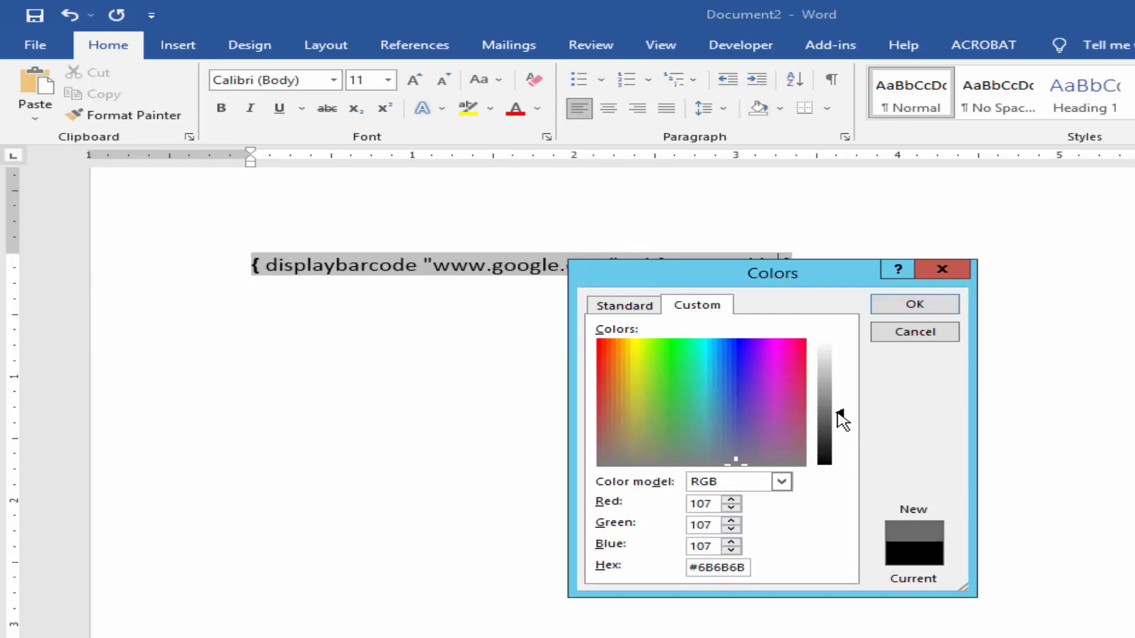
drag(746, 567, 700, 569)
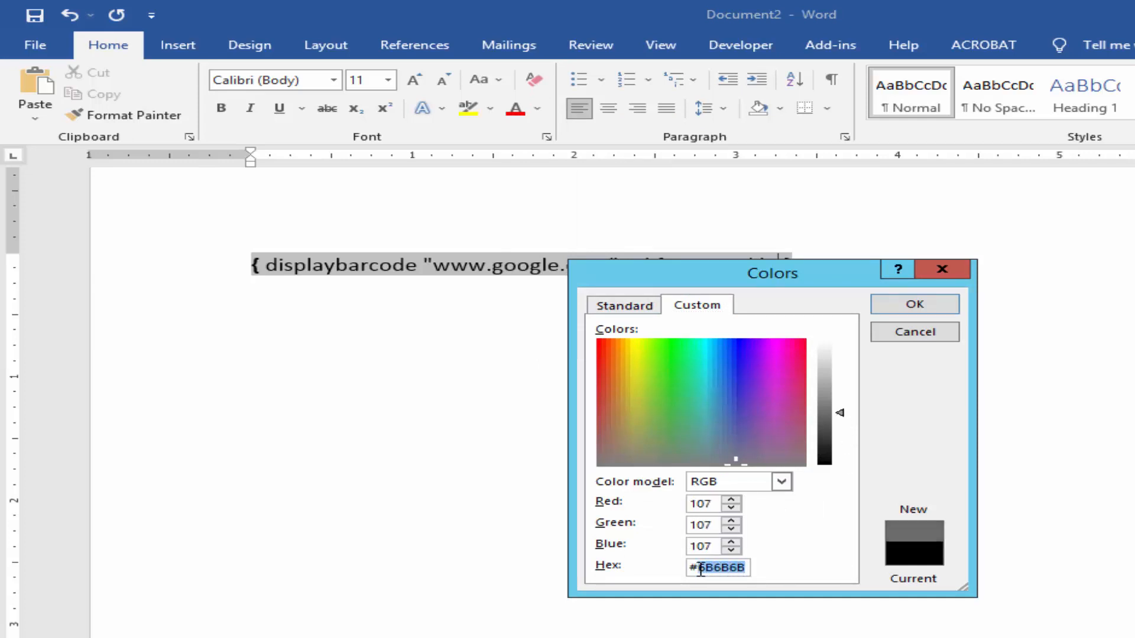
key(ctrl+c)
click(915, 304)
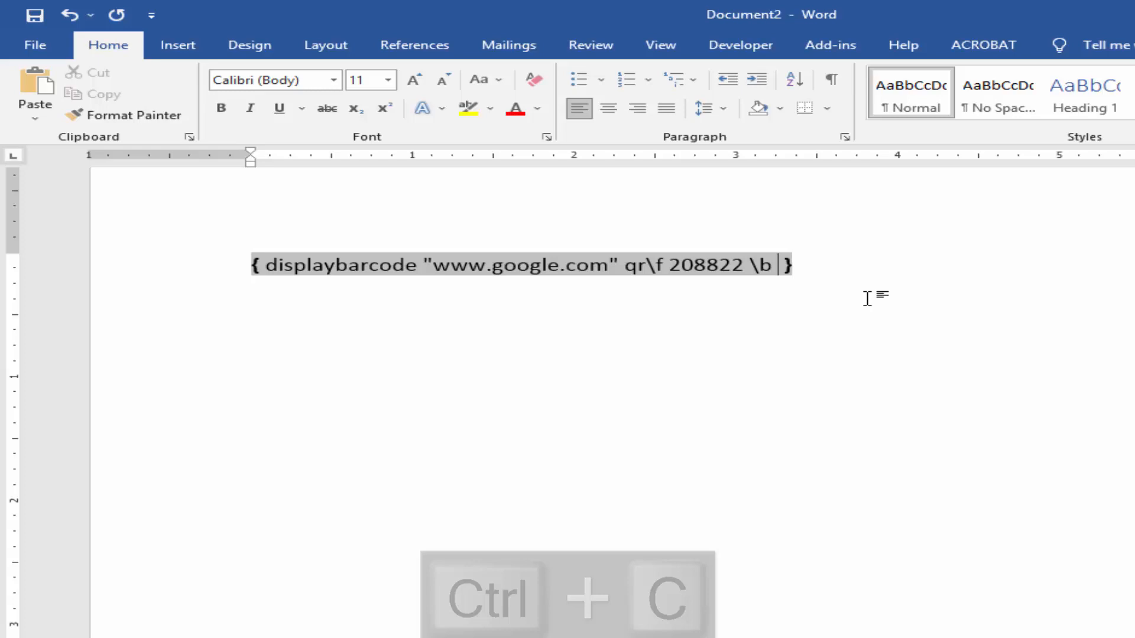
Paste 6B6B6B after the \b switch as the background colour.
click(777, 265)
key(ctrl+v)
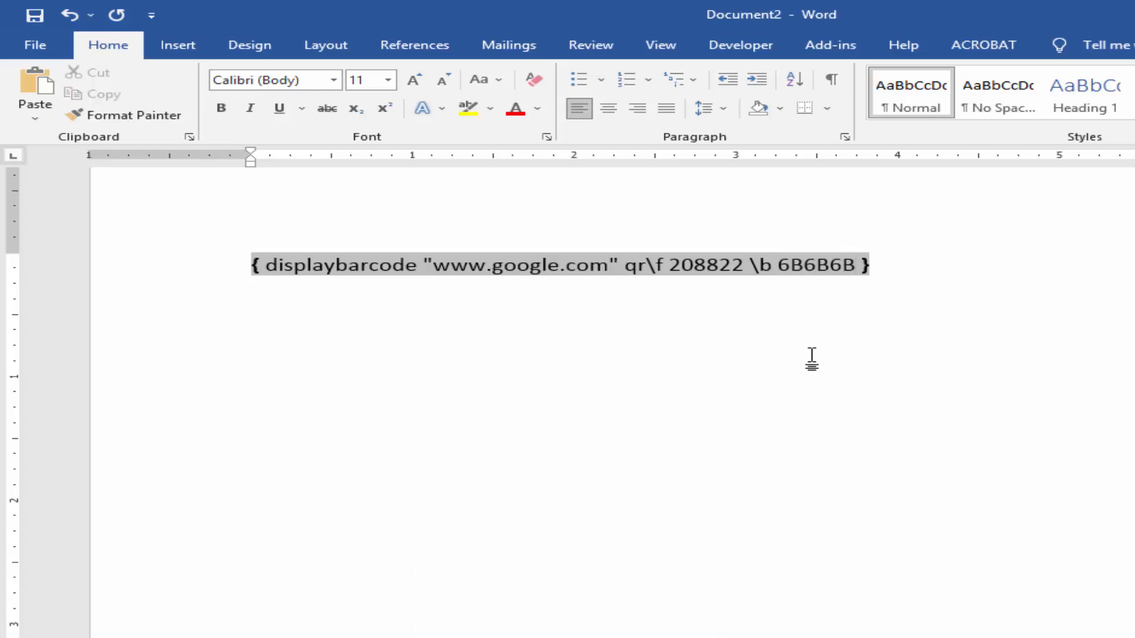
Toggle field codes so the field renders as a green-on-grey QR code.
right_click(599, 267)
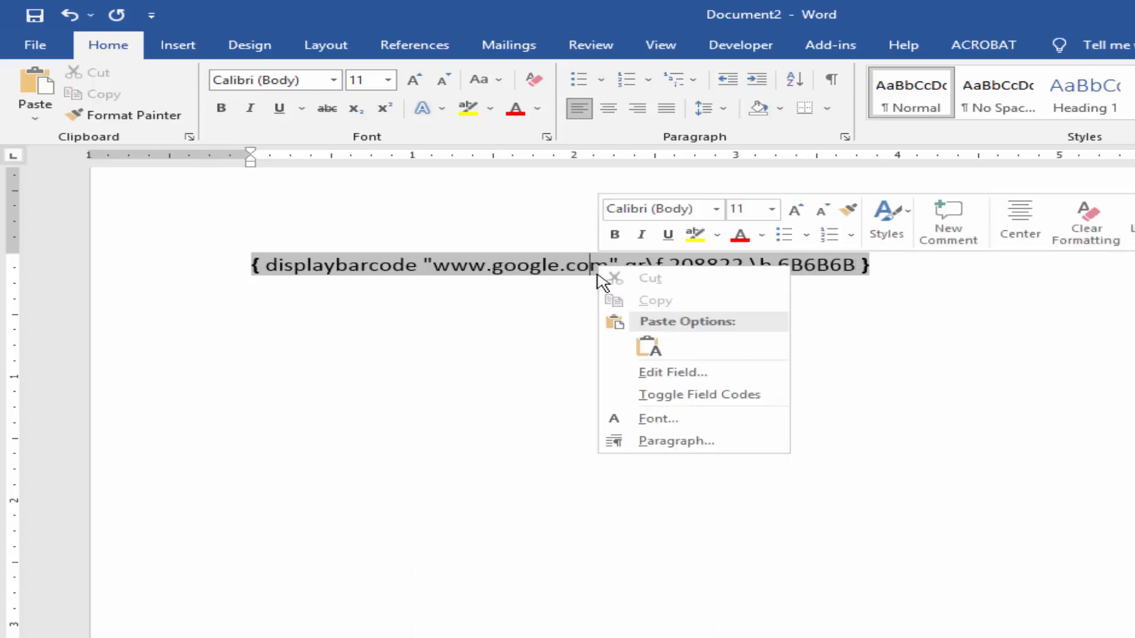
click(743, 403)
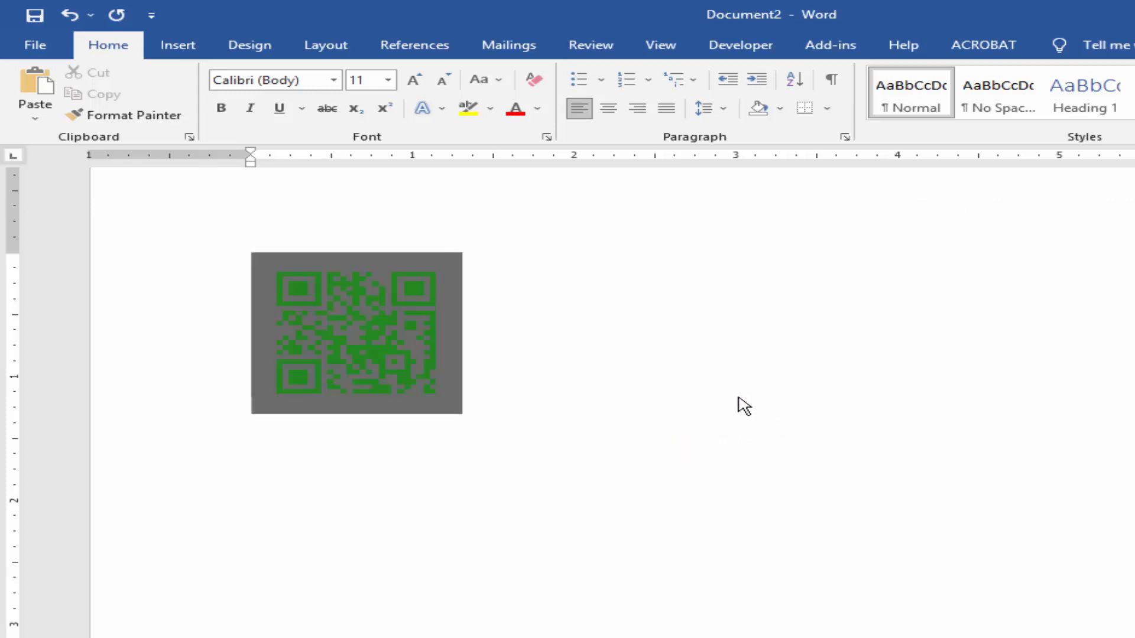
click(366, 339)
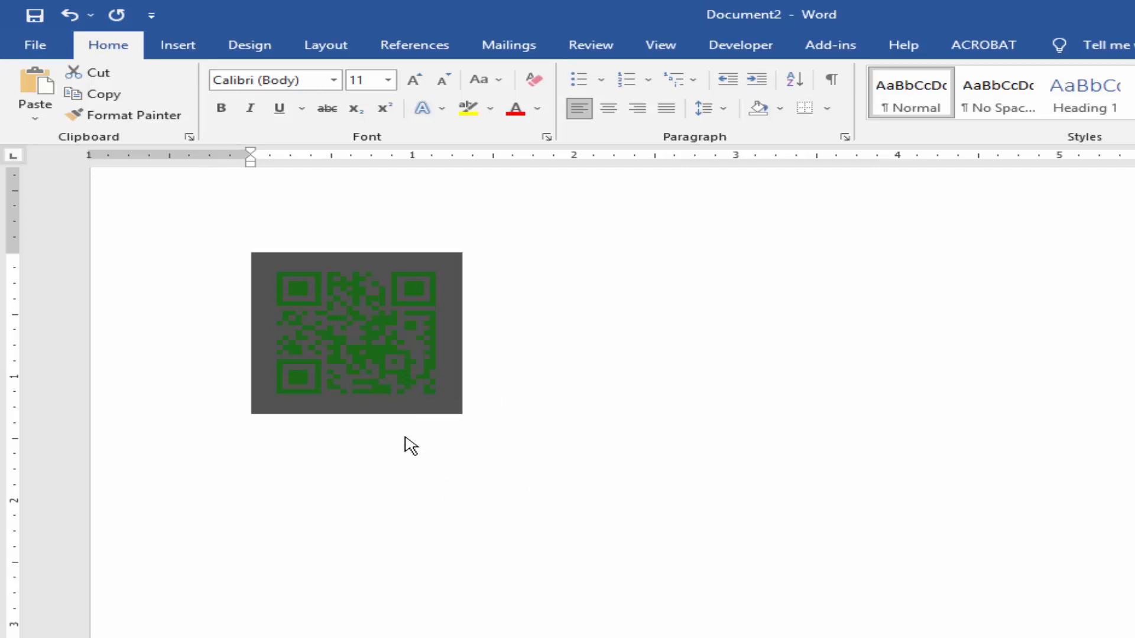
Deselect the QR image and start a new line below it.
click(565, 476)
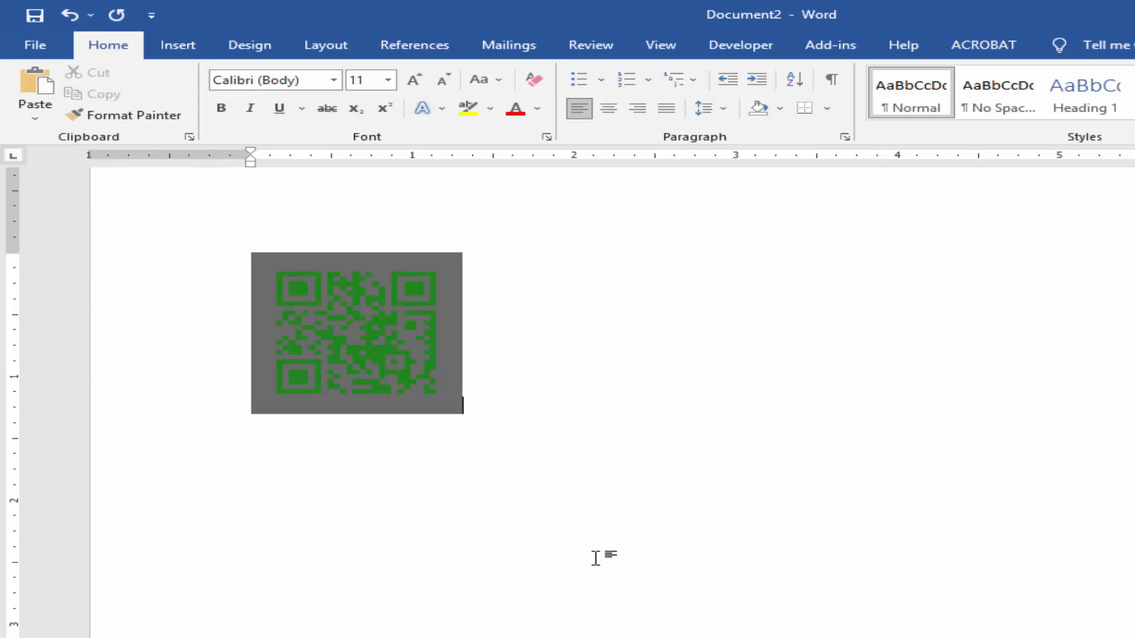
click(561, 566)
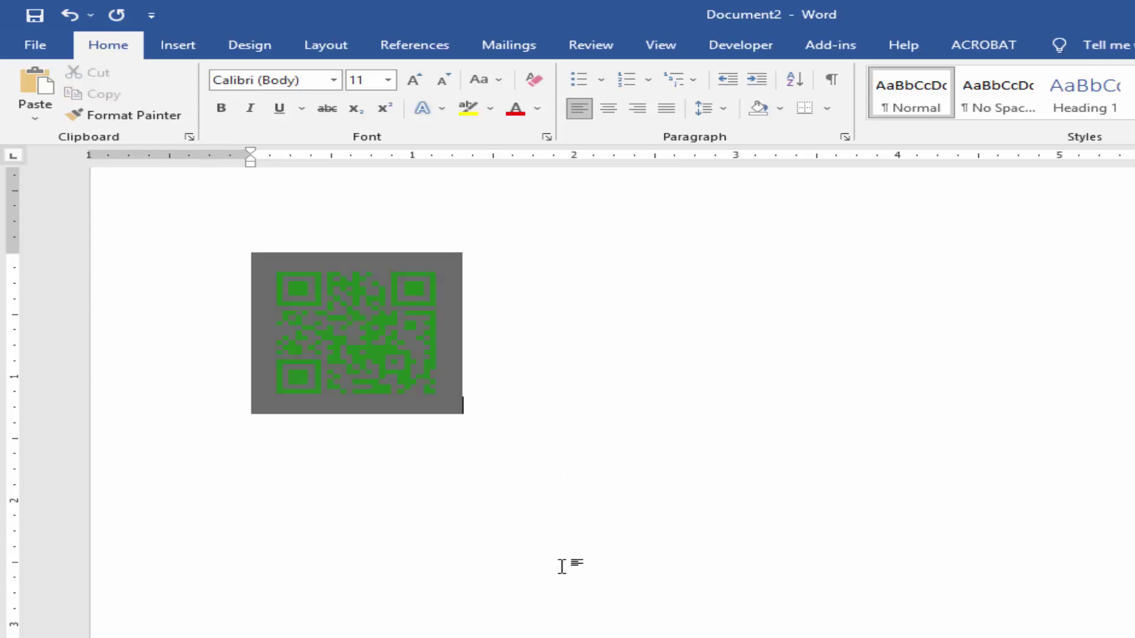
double_click(529, 489)
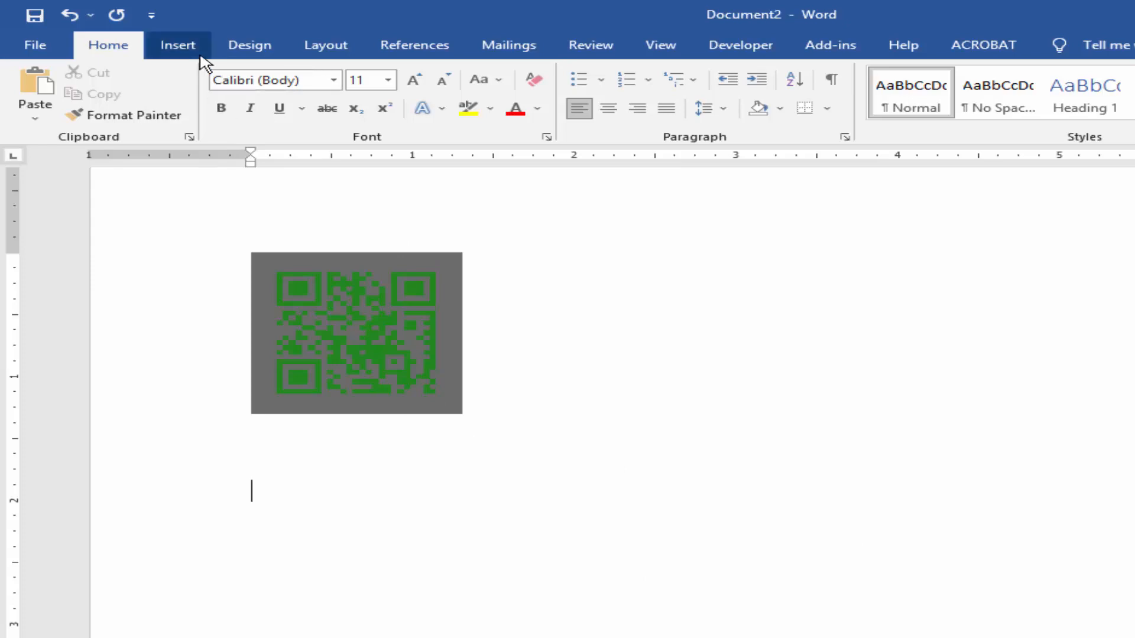
Draw a text box from the Shapes gallery beneath the QR code.
click(178, 44)
click(323, 72)
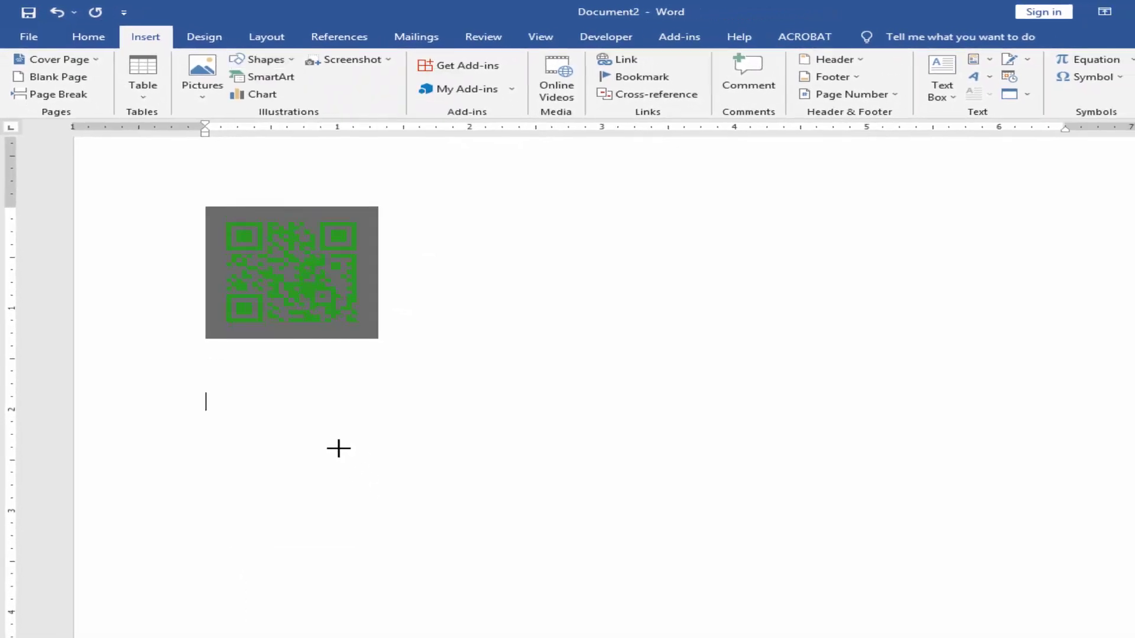
drag(339, 449, 638, 604)
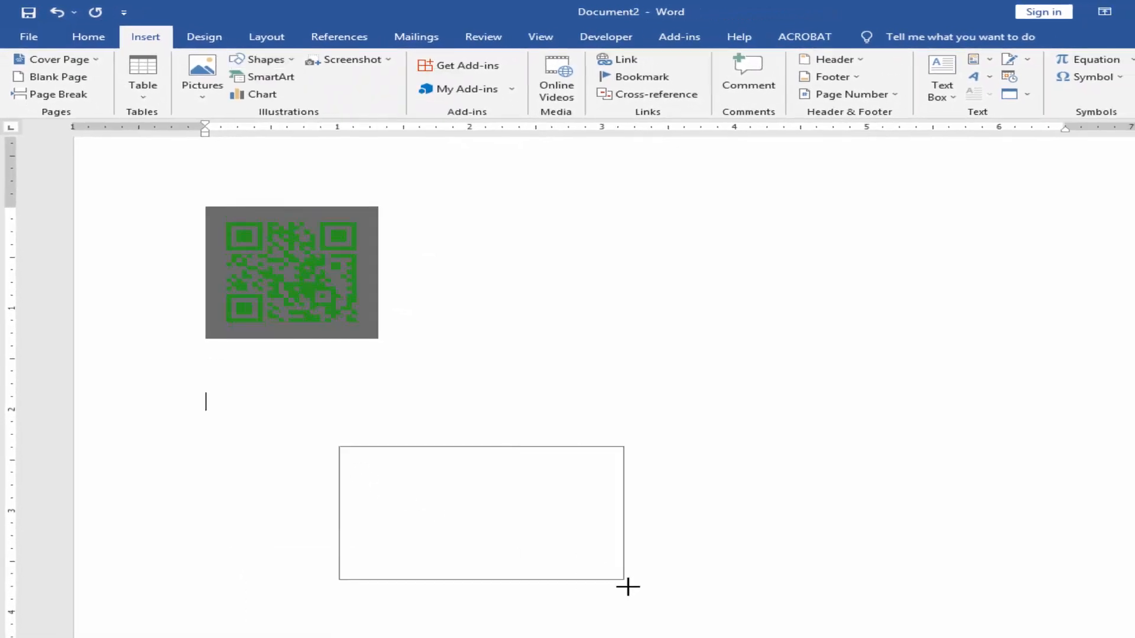
Toggle the QR image back to showing its field code.
click(340, 259)
right_click(341, 259)
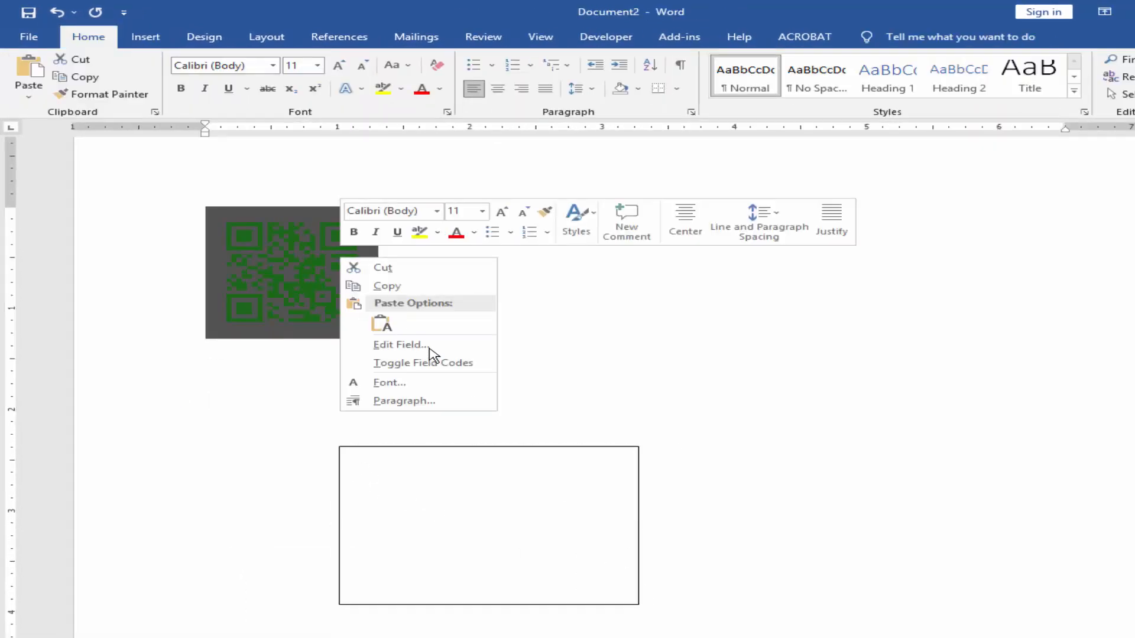
click(434, 364)
click(405, 222)
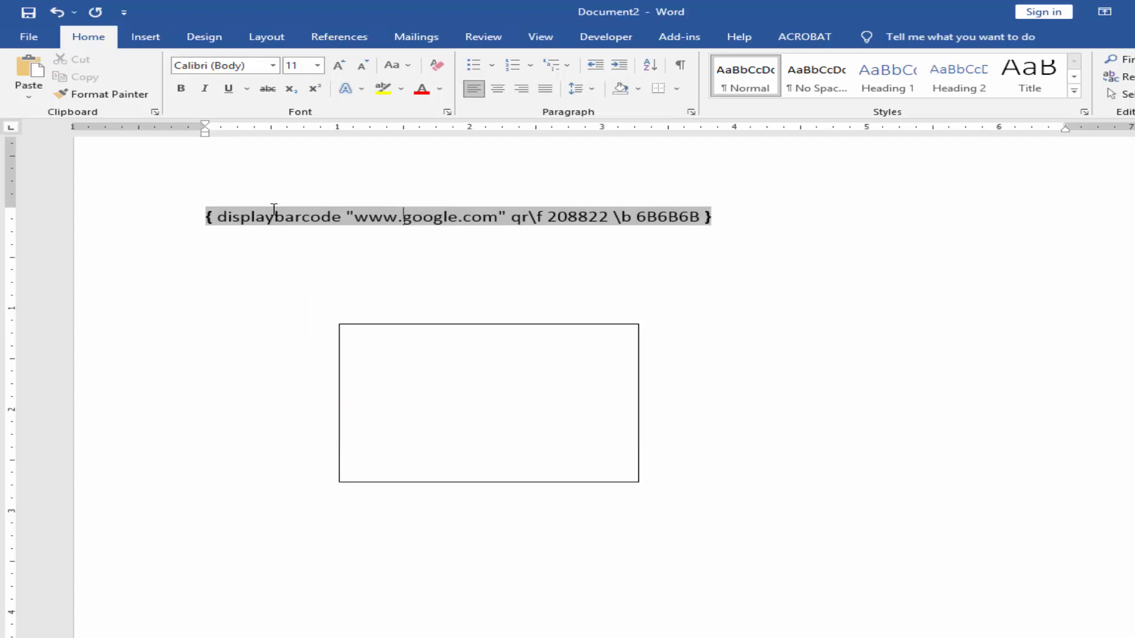
Copy the field code line, paste it into the text box and resize the box.
drag(215, 216, 439, 217)
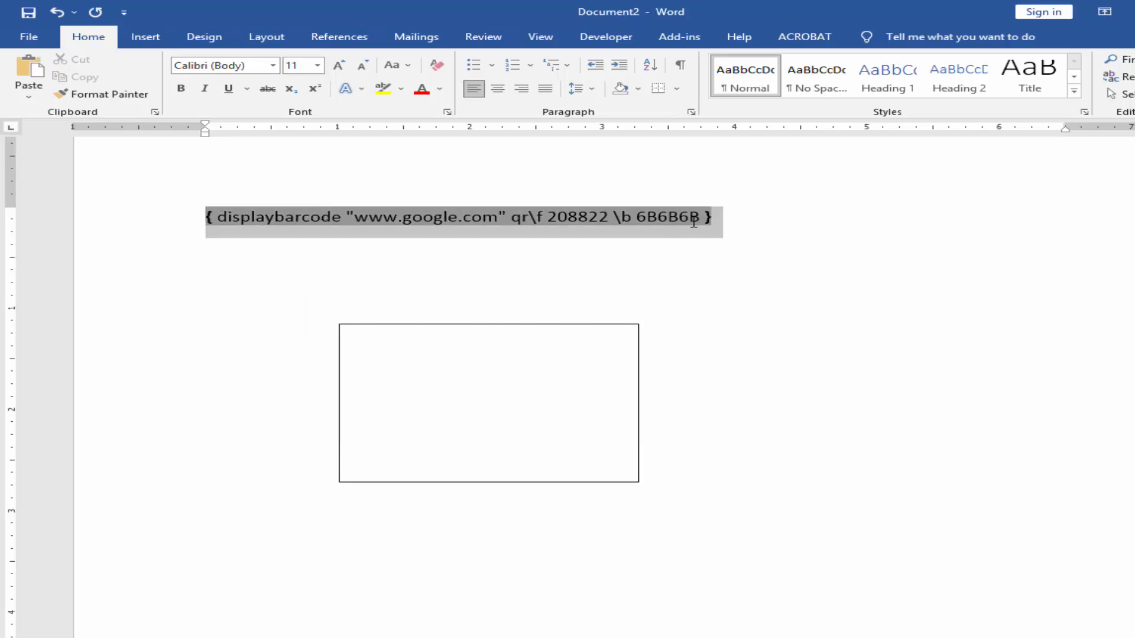
key(ctrl+c)
click(446, 371)
key(ctrl+v)
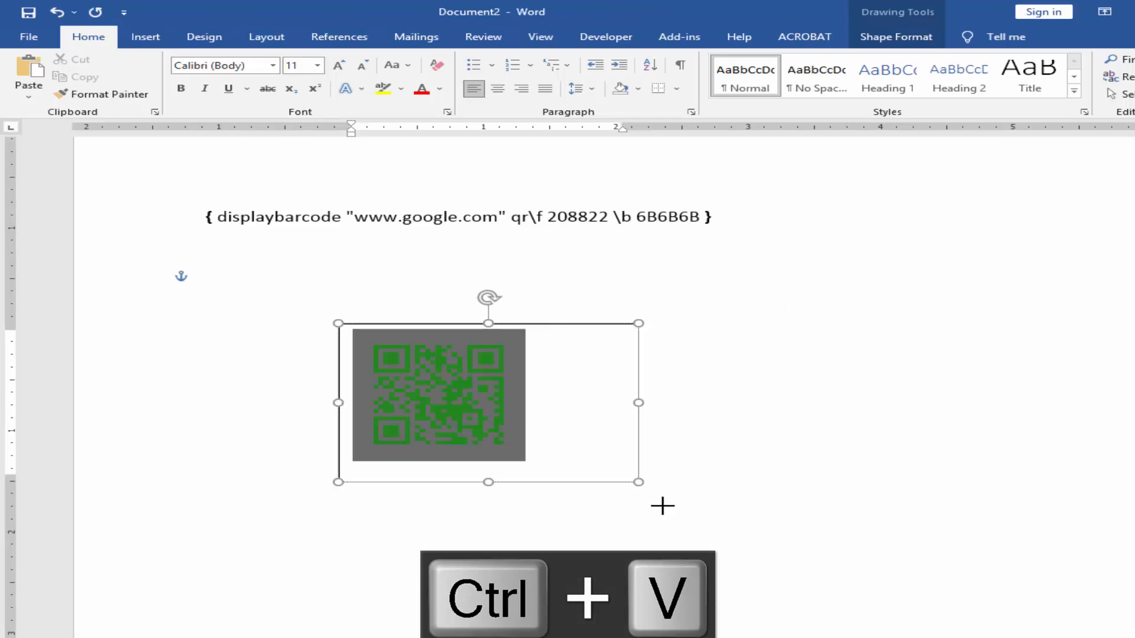
mouse_move(638, 479)
mouse_down()
mouse_move(670, 514)
mouse_move(556, 472)
mouse_up()
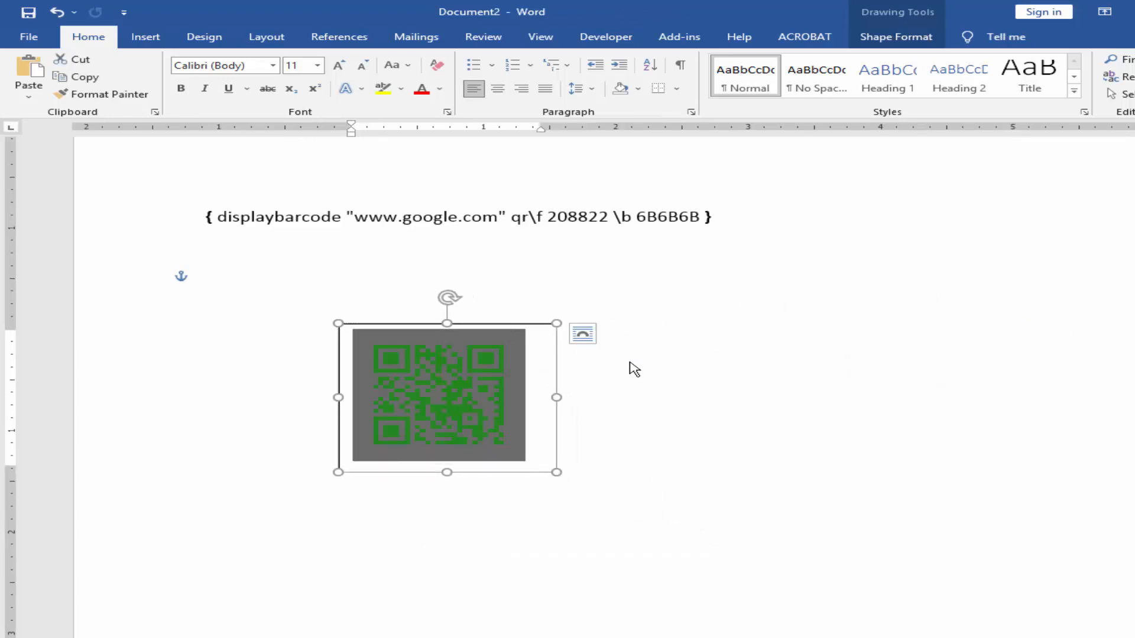
Shift the text box left and enlarge it from the bottom-right handle.
click(517, 345)
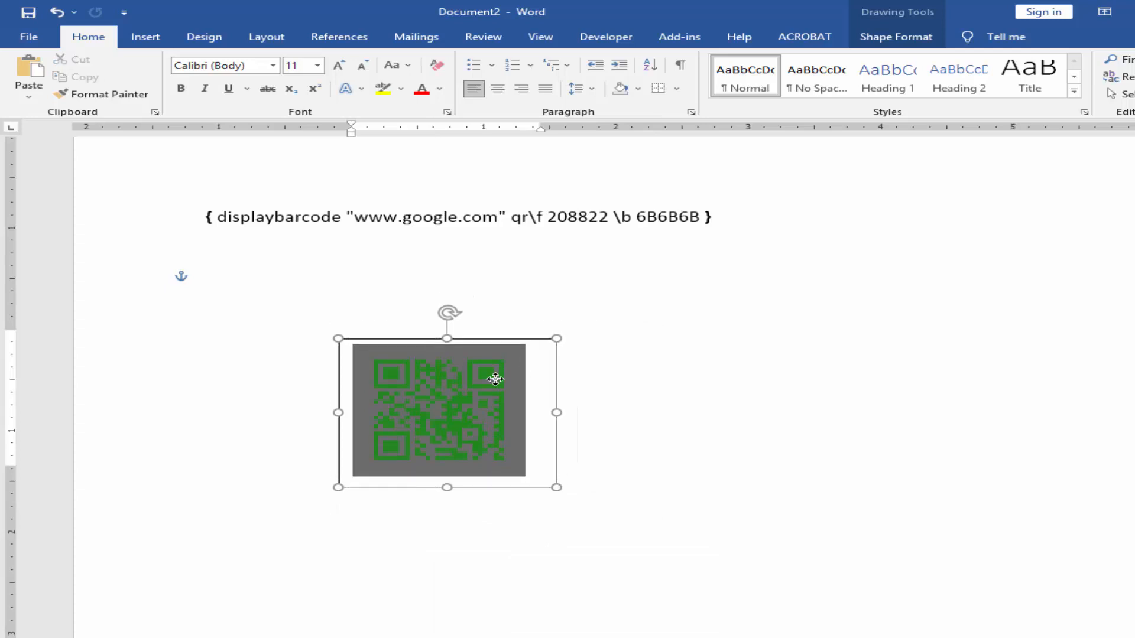
drag(504, 324, 652, 377)
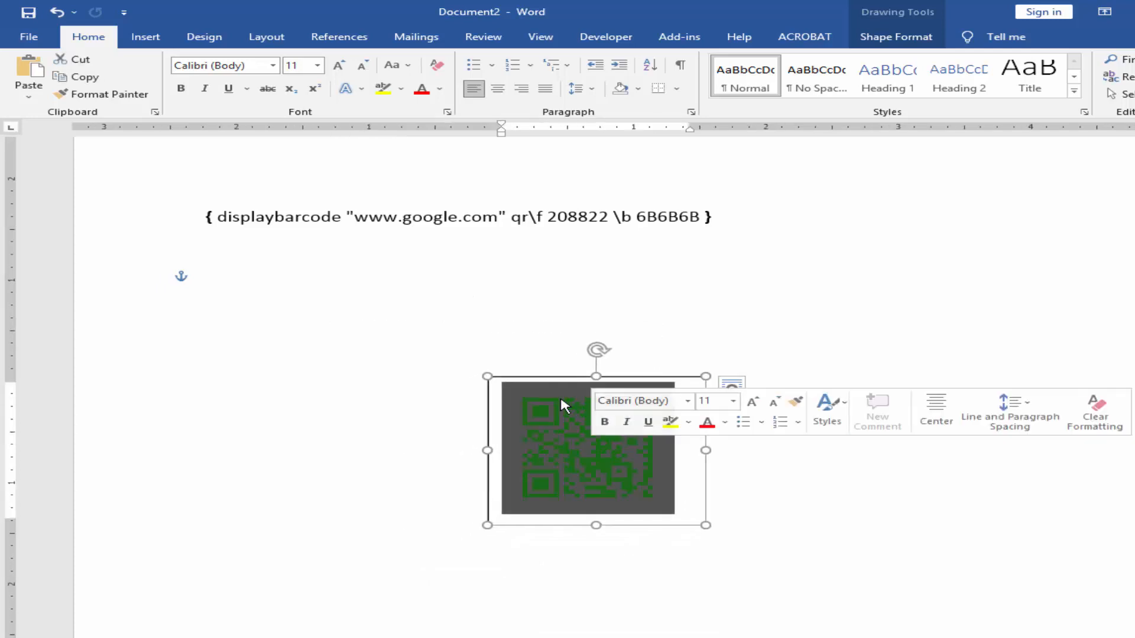
drag(463, 380, 282, 370)
right_click(421, 424)
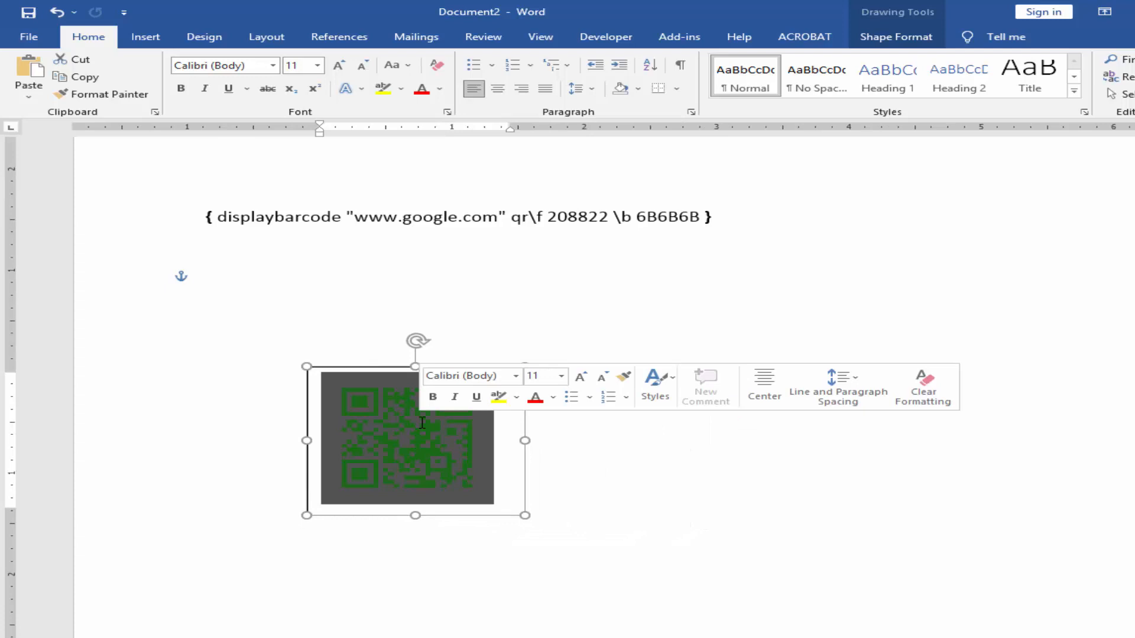
drag(525, 515, 745, 563)
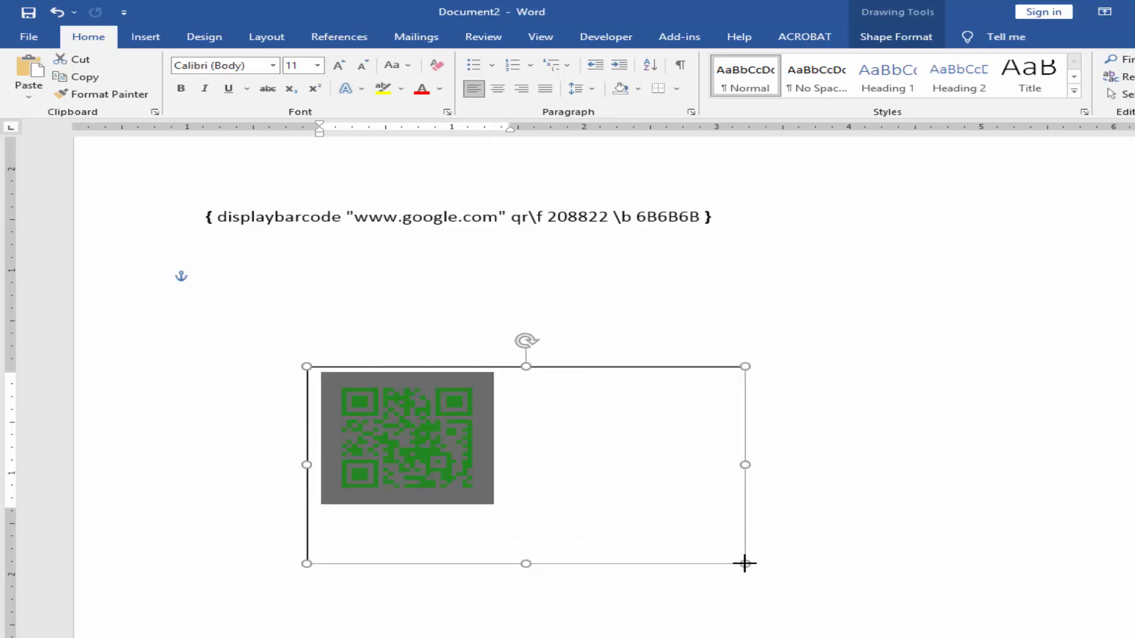
Dismiss the text box shortcut menu and place the caret after the QR code.
right_click(394, 424)
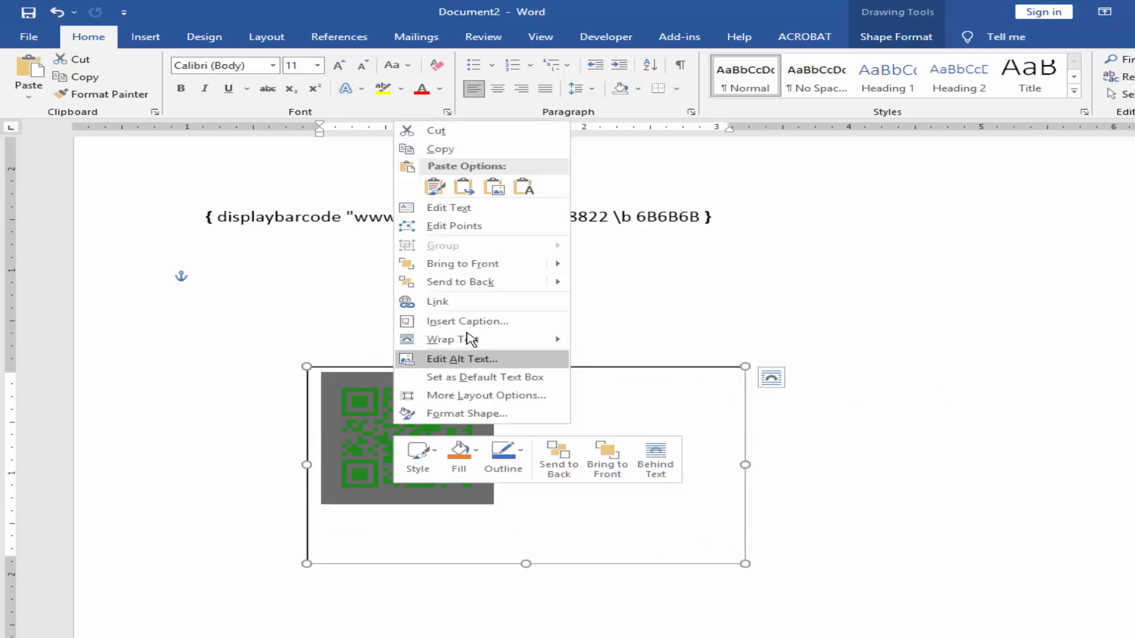
click(379, 496)
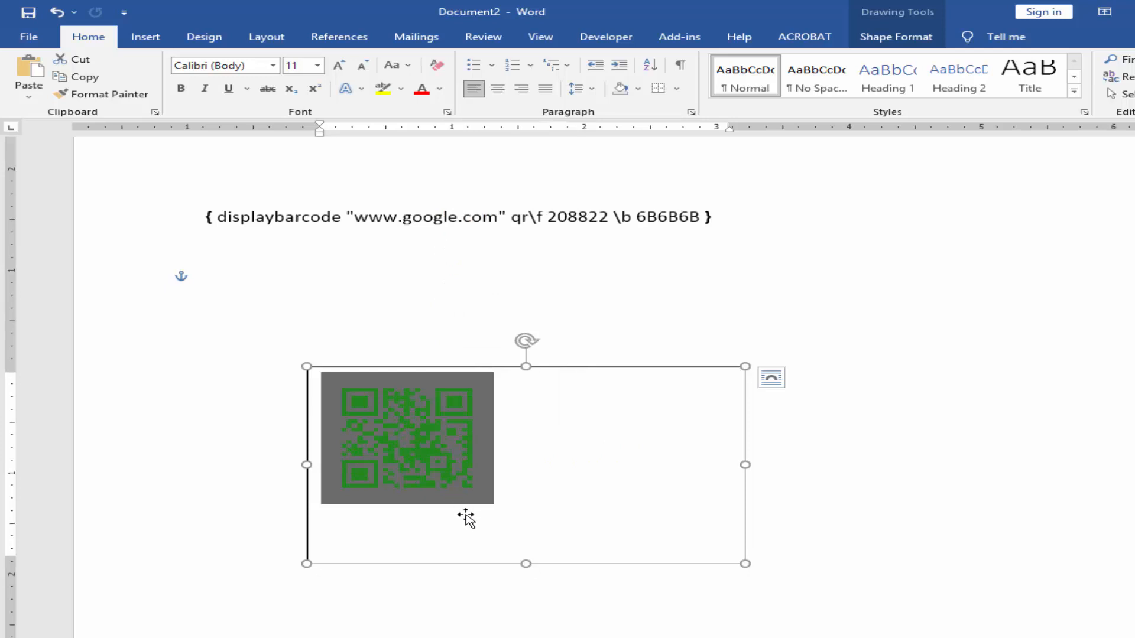
right_click(536, 466)
click(522, 423)
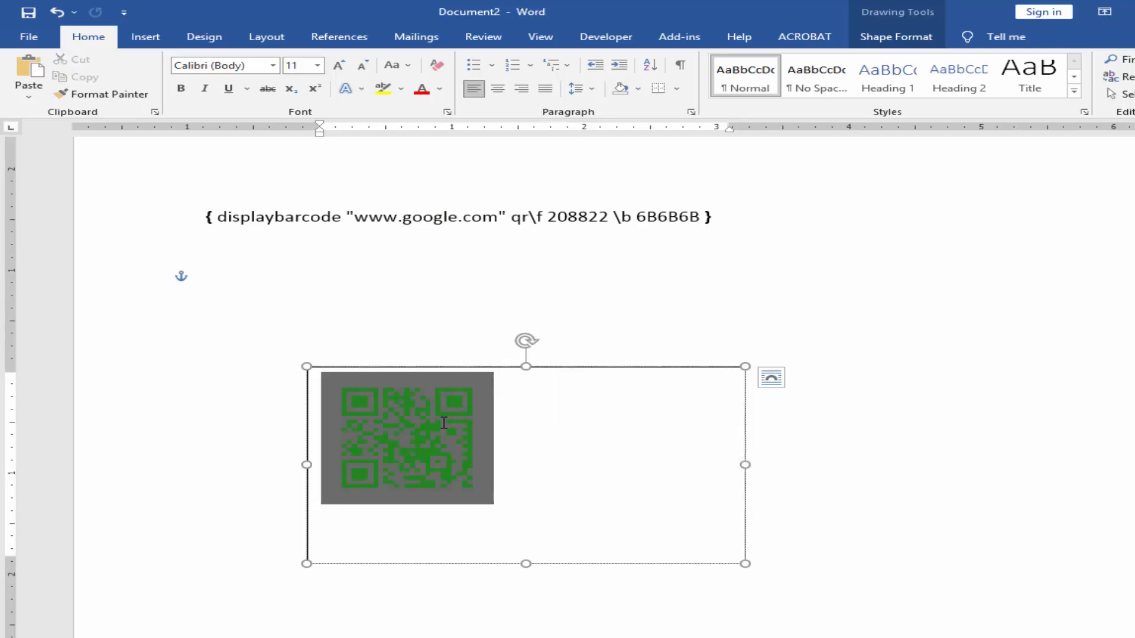
Toggle the boxed QR to field code and widen the box so it fits on one line.
right_click(444, 424)
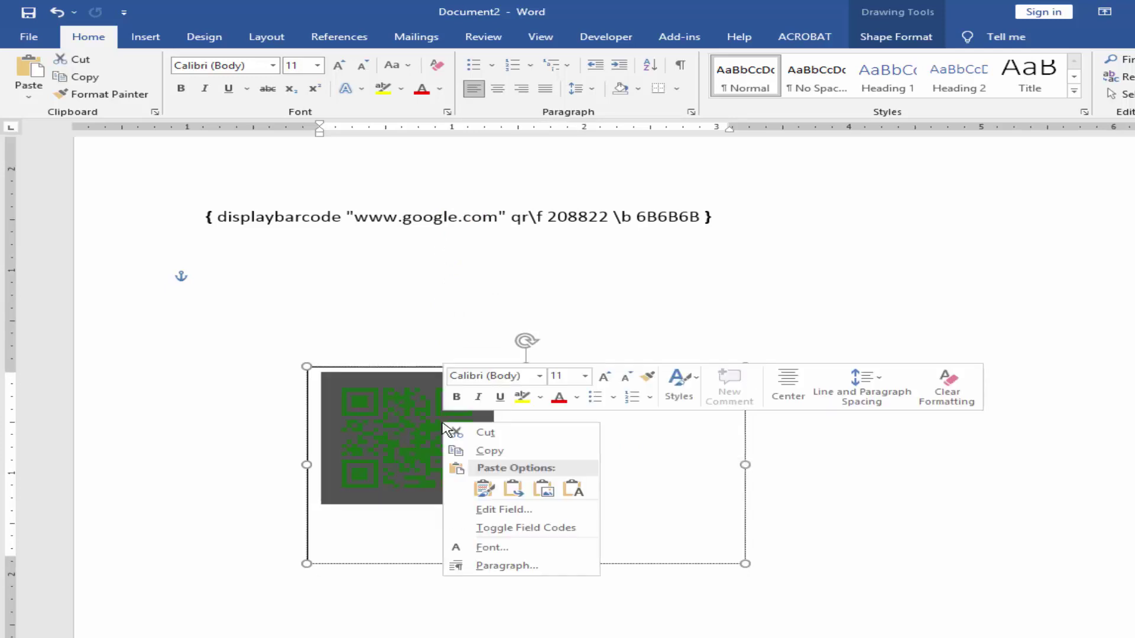
click(553, 532)
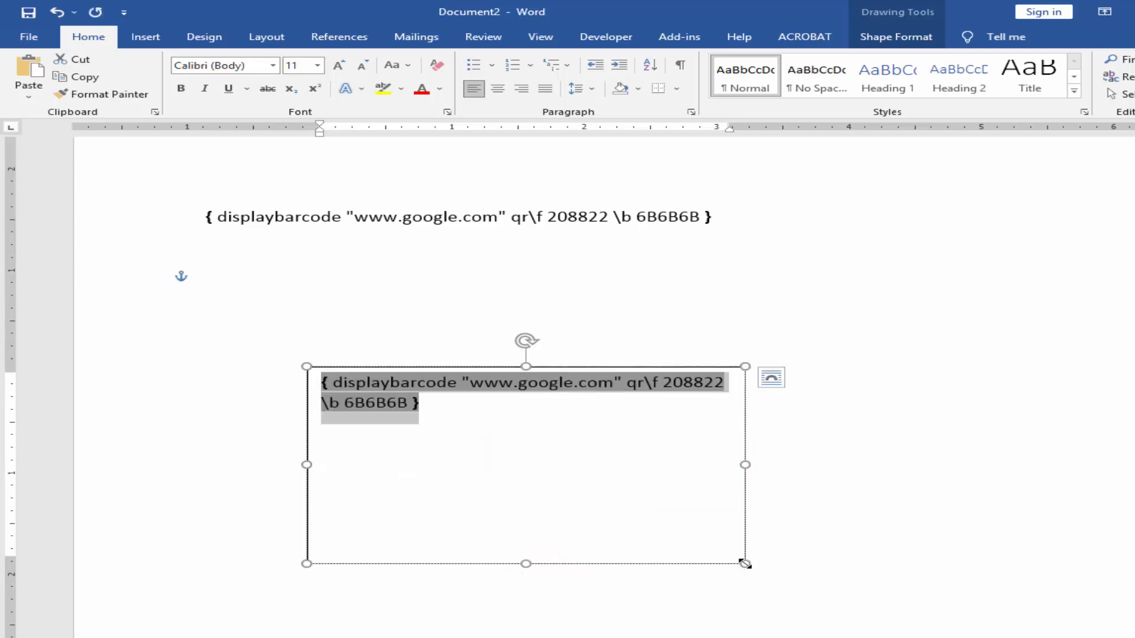
drag(746, 564, 911, 553)
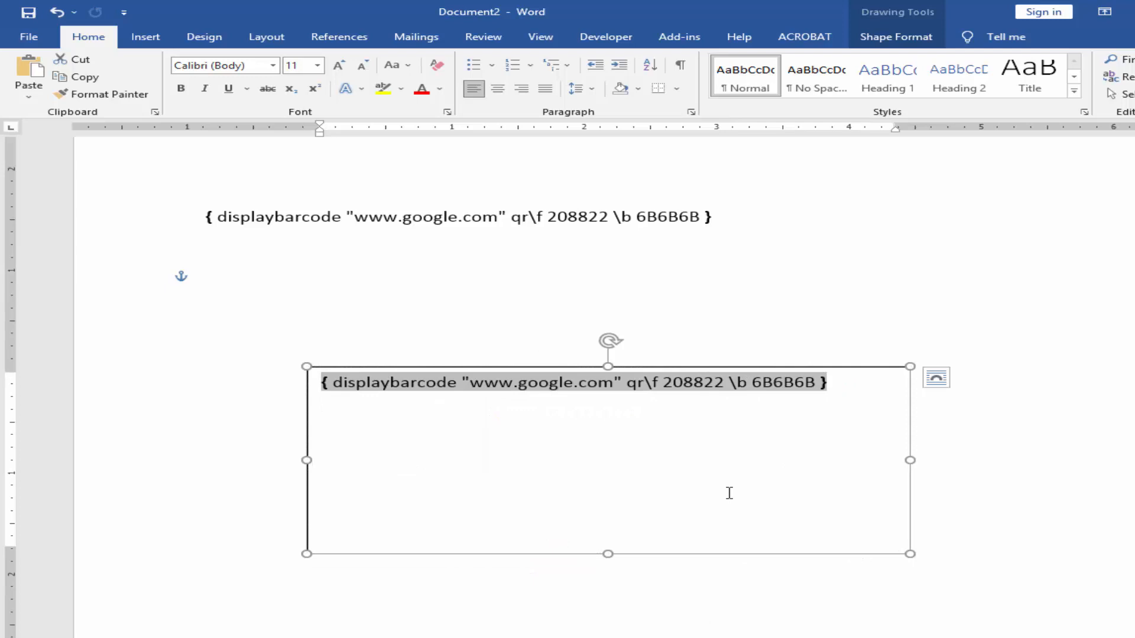
Browse colours in the picker and move to the Custom spectrum.
click(438, 89)
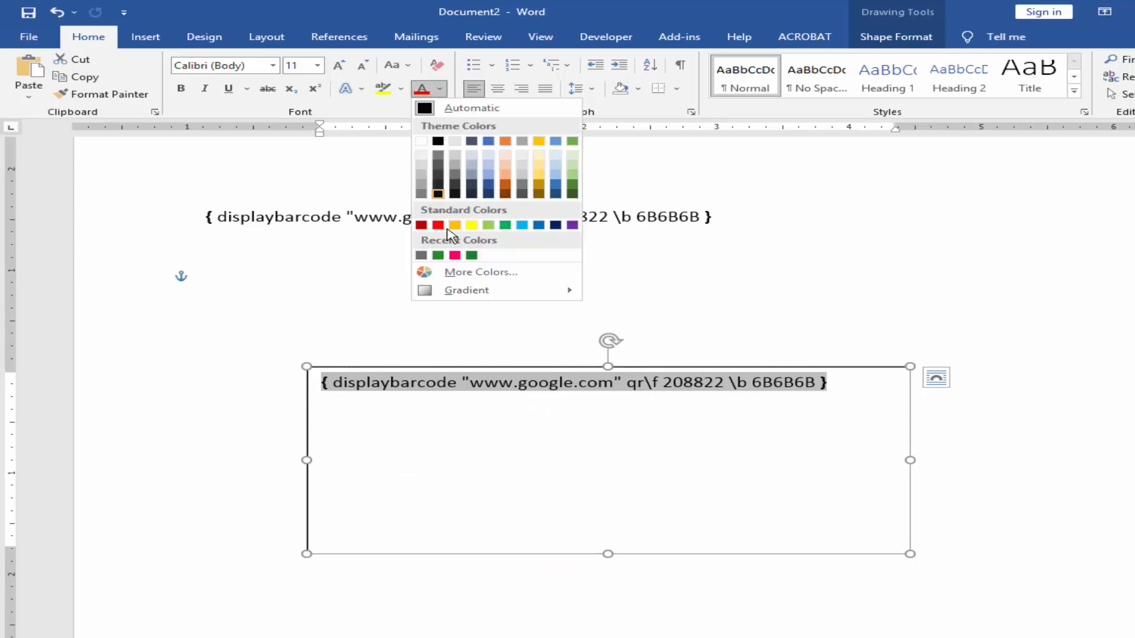
click(475, 280)
click(594, 286)
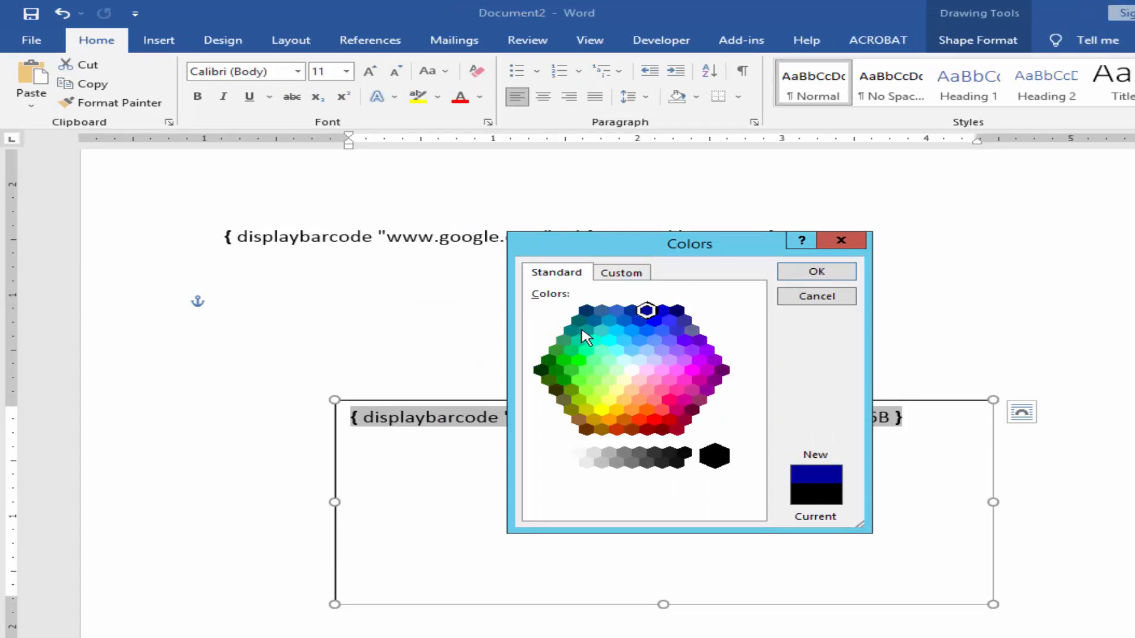
click(572, 331)
click(621, 272)
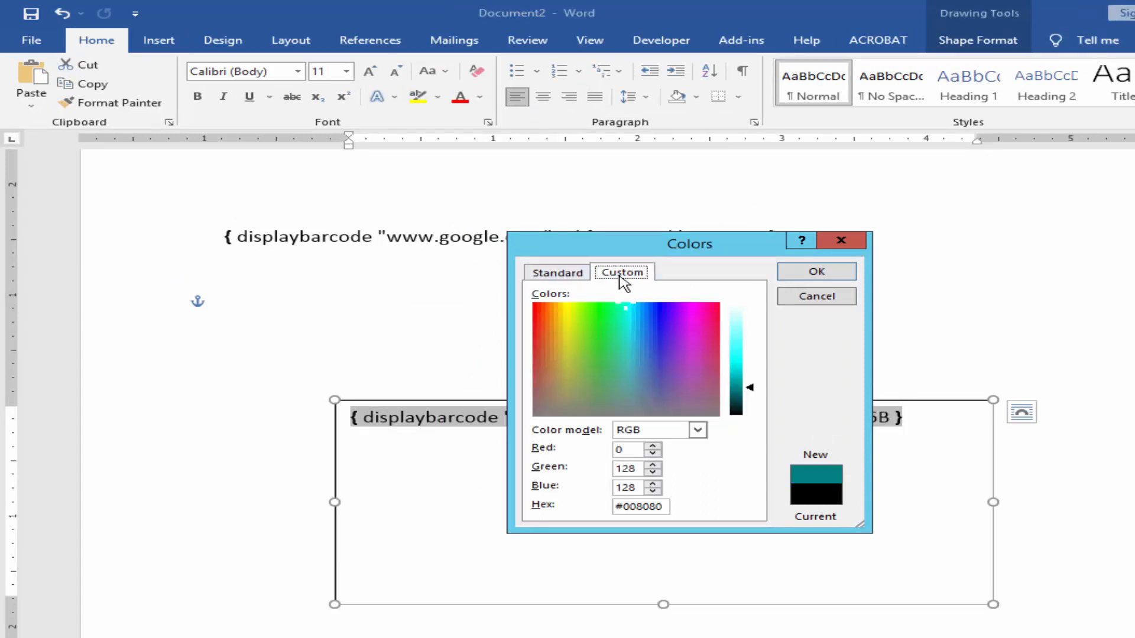
click(679, 330)
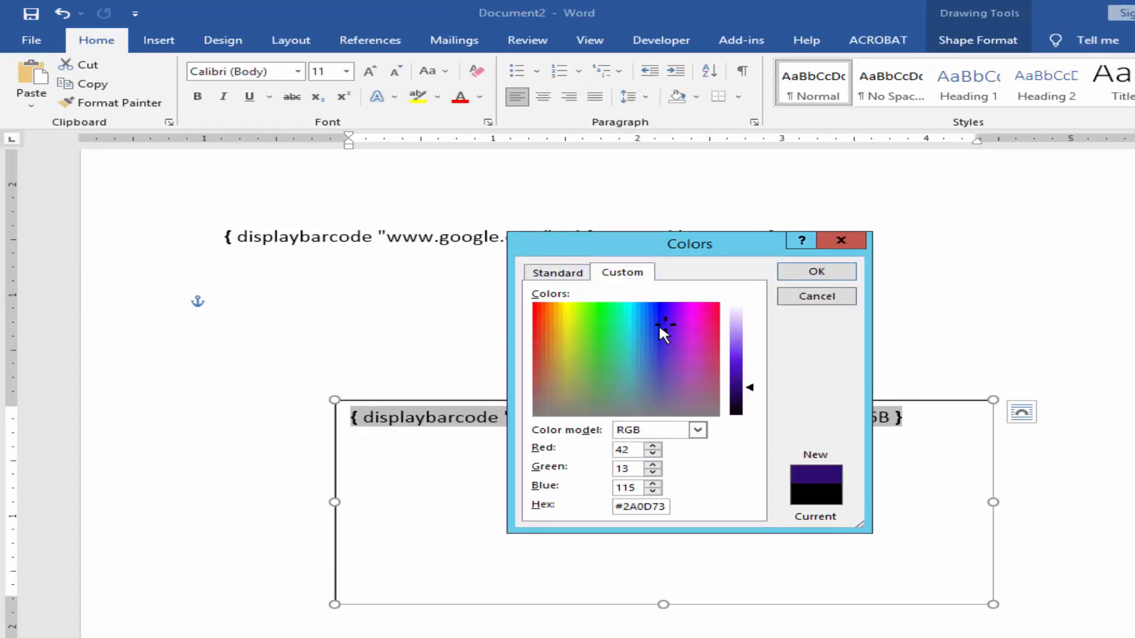
click(593, 337)
drag(595, 339, 663, 390)
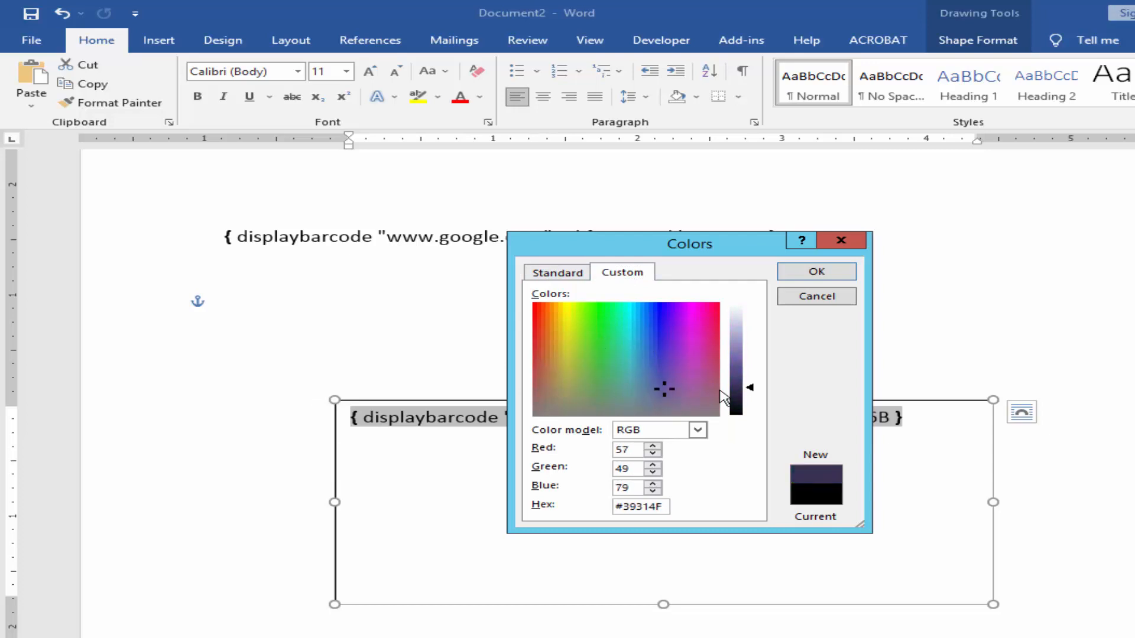
Drag luminance to pure black and select the hex 000000.
drag(750, 390, 750, 415)
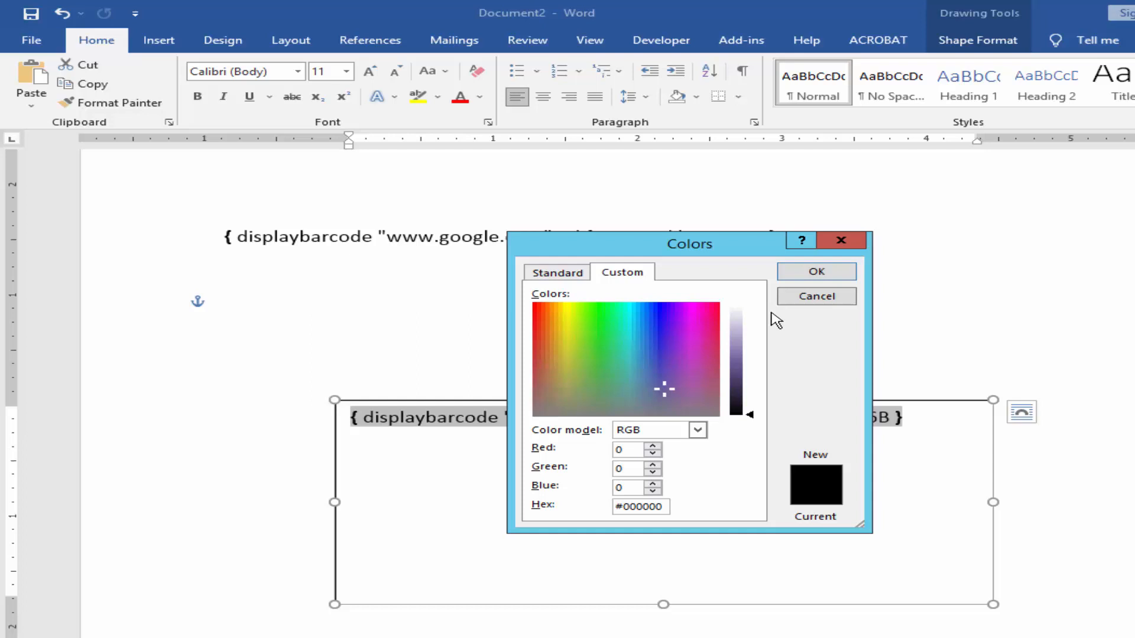
drag(663, 506, 624, 506)
Copy 000000, close the picker and replace the foreground value 208822 with it.
key(ctrl+c)
click(816, 272)
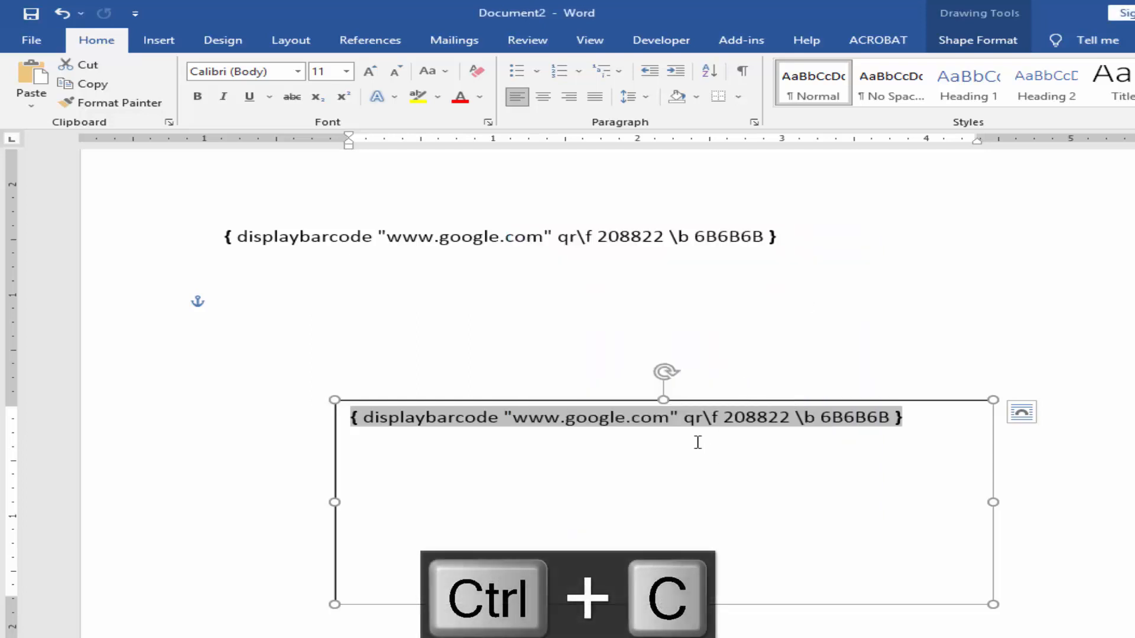
drag(723, 417, 788, 418)
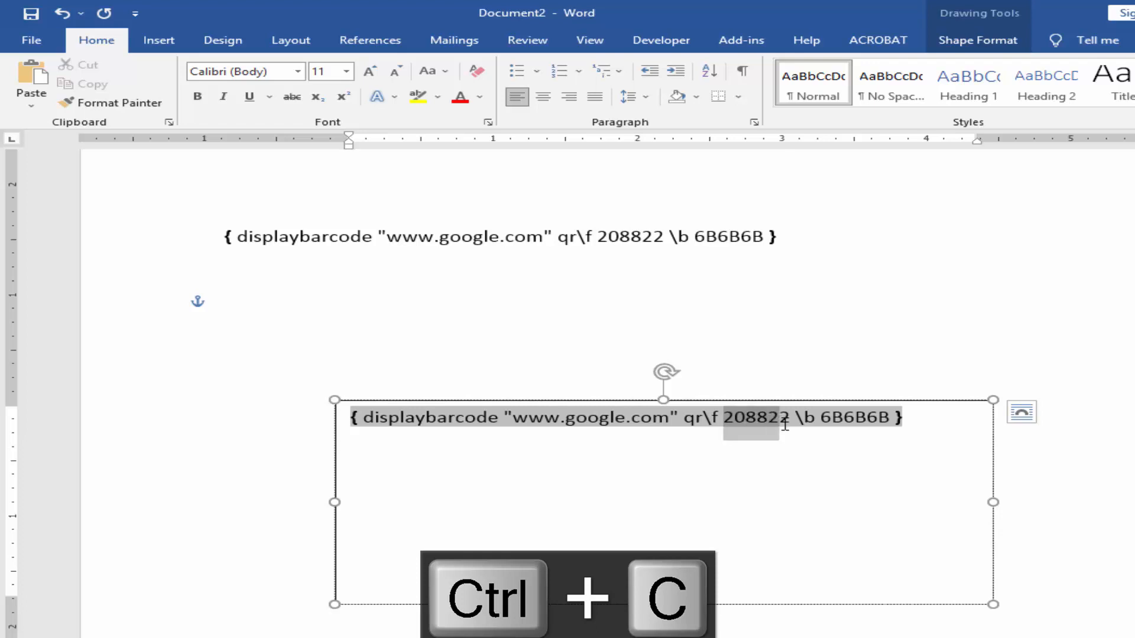
key(ctrl+v)
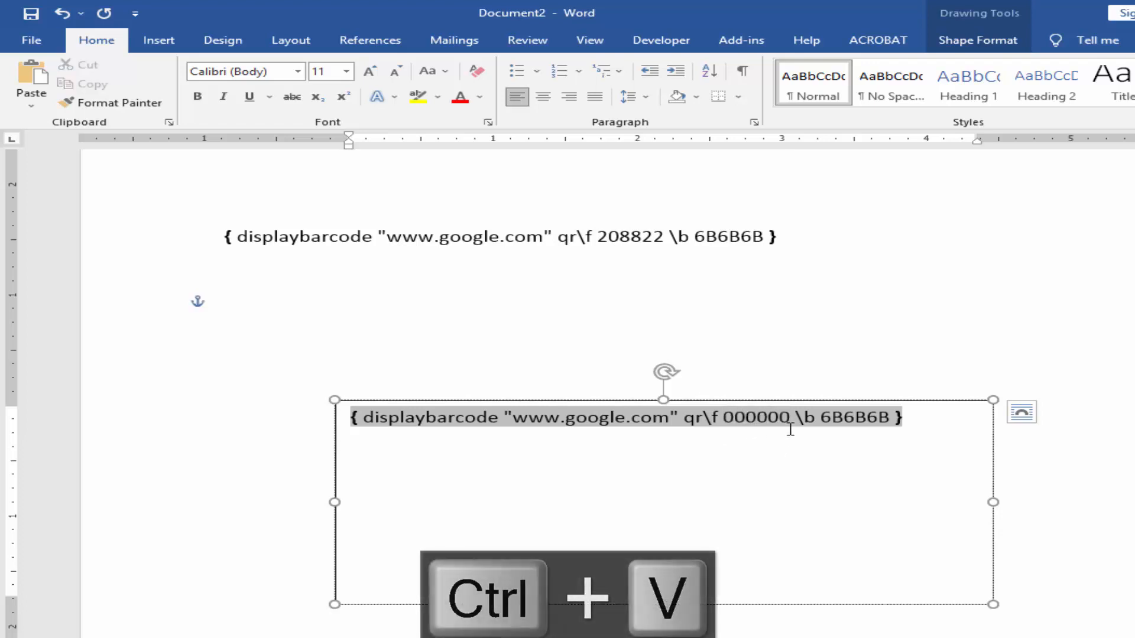
Toggle field codes so the boxed field renders as a black-on-grey QR code.
right_click(756, 416)
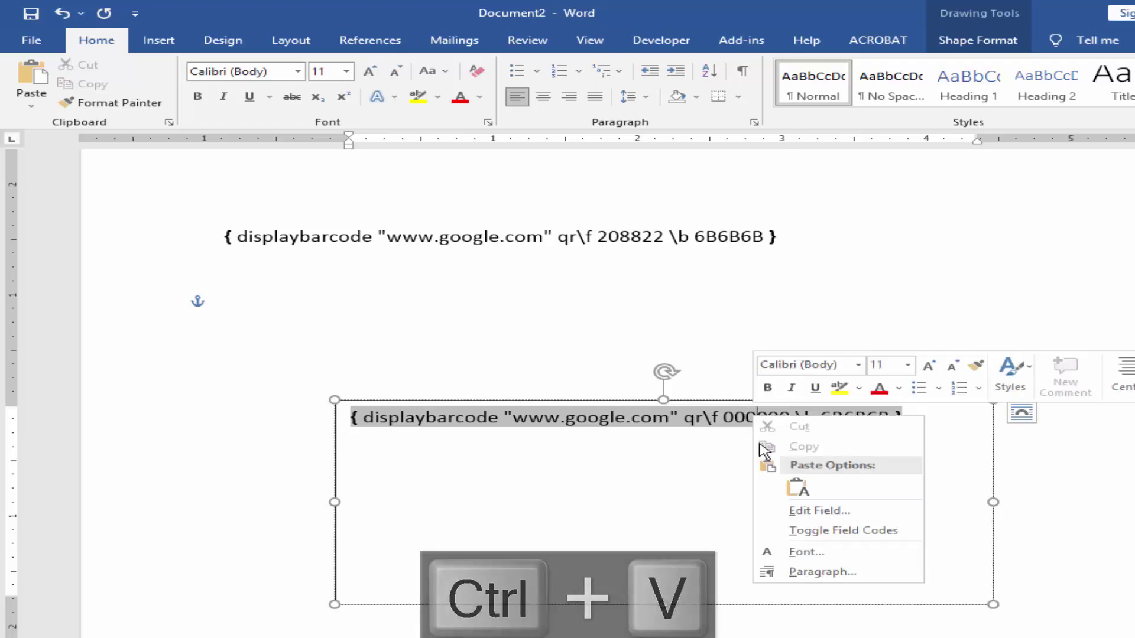
click(851, 532)
click(488, 438)
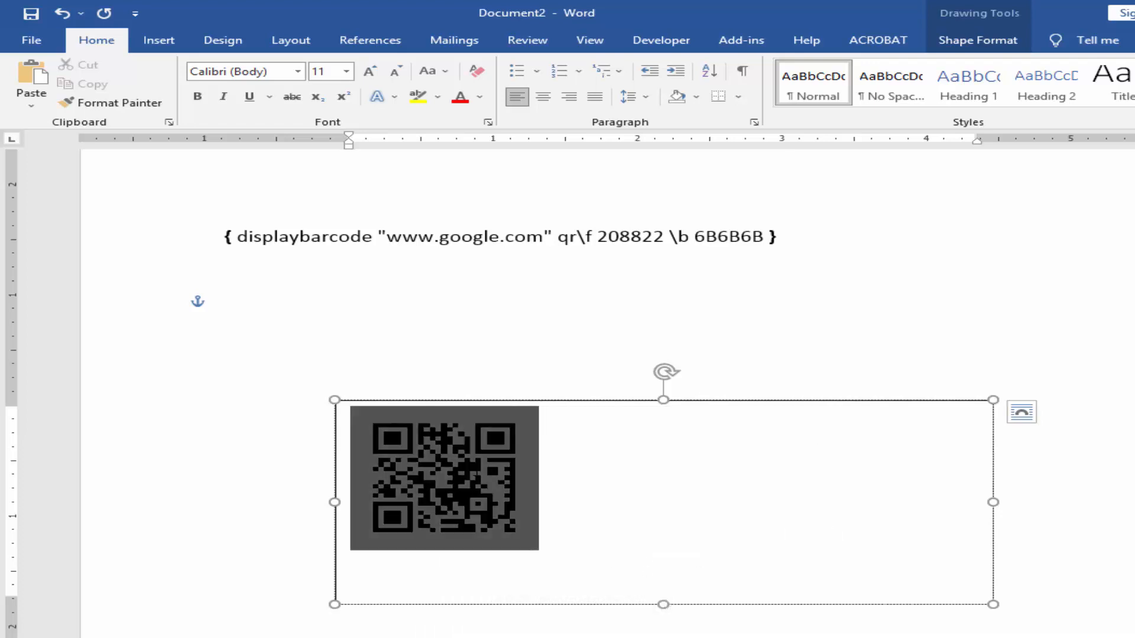
Show the QR code as field code text again and bring up the full font colour picker.
right_click(484, 471)
click(591, 585)
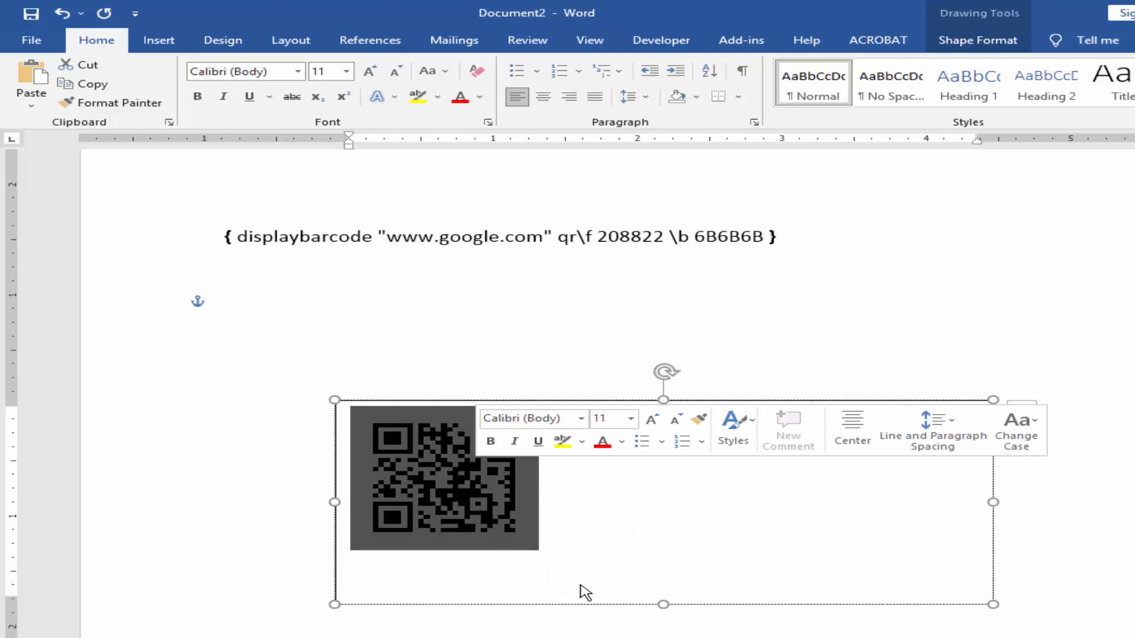
click(480, 98)
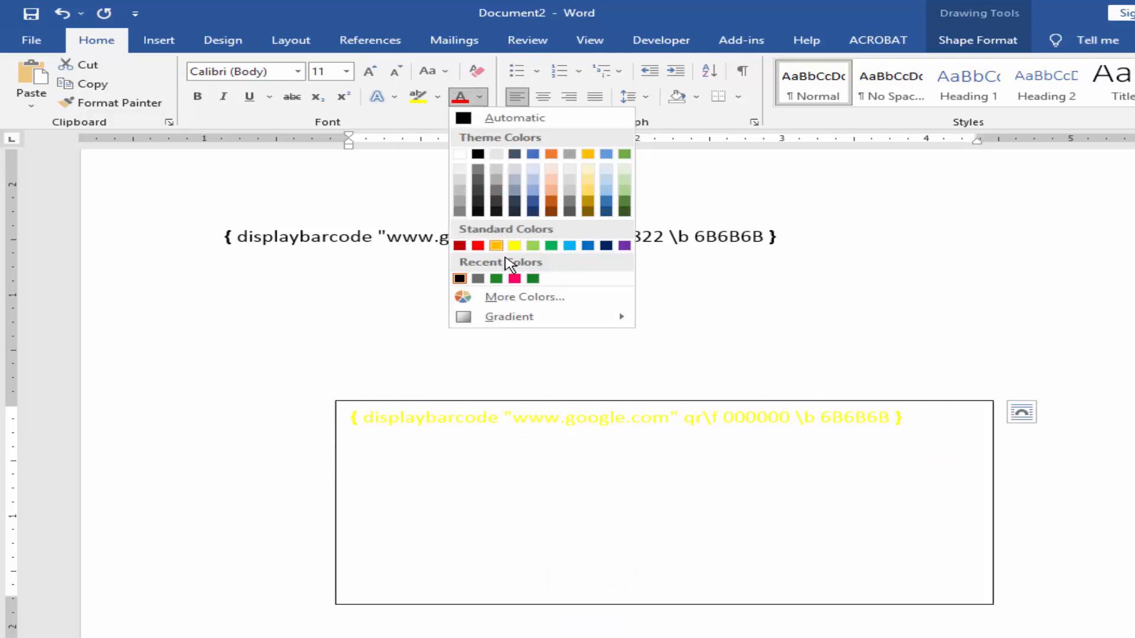
click(523, 296)
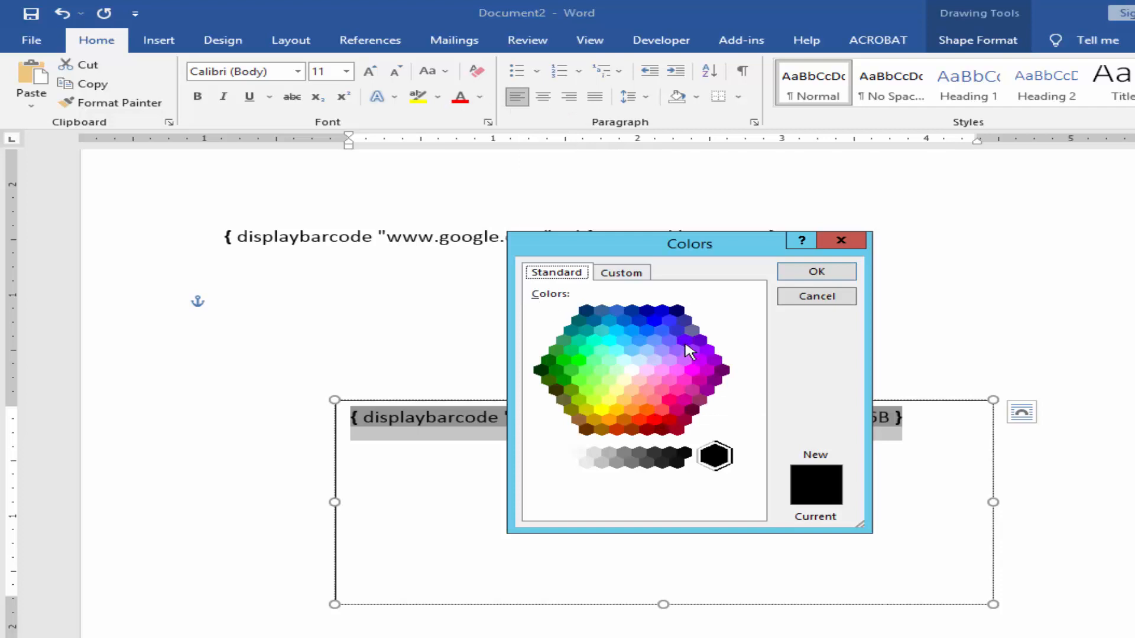
Choose teal for the field text and copy its hex value 009999 from the Custom tab.
click(592, 335)
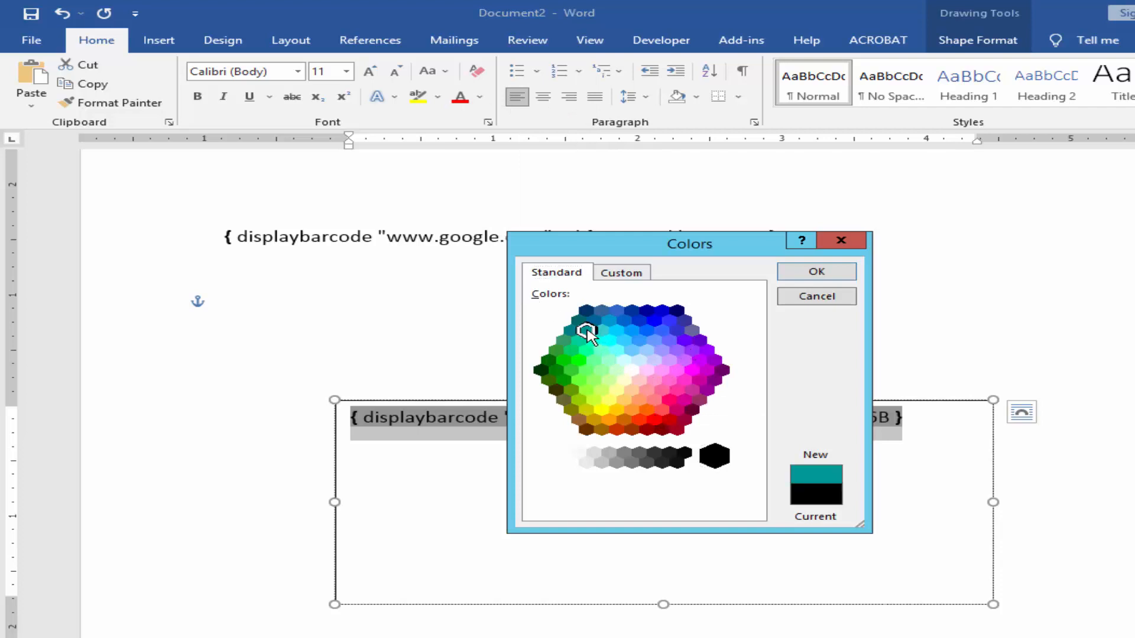
click(621, 273)
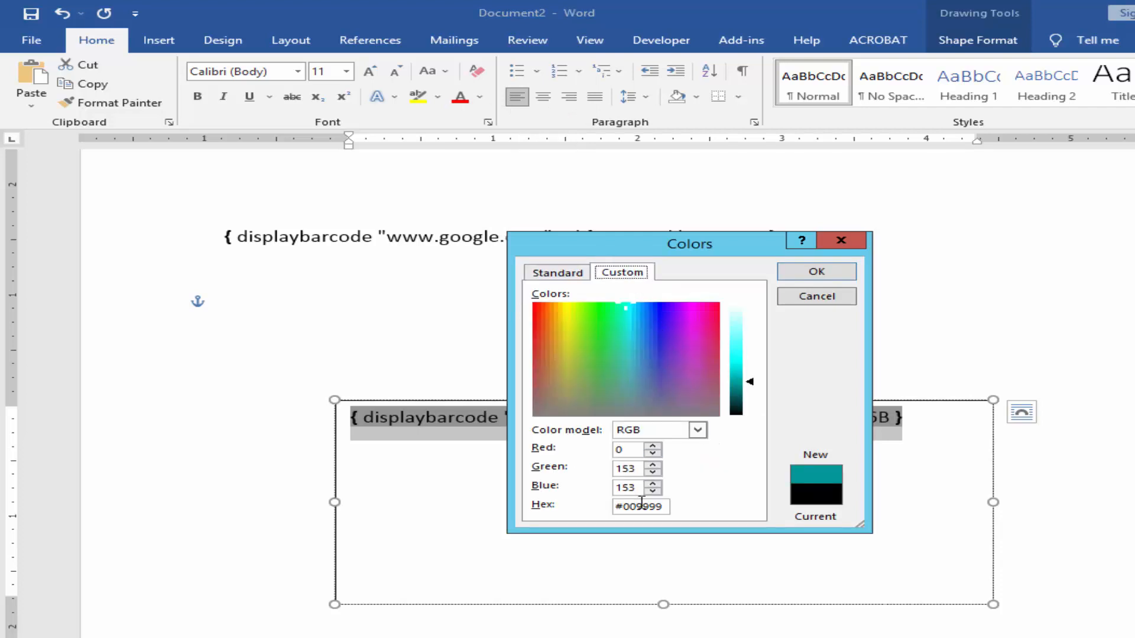
drag(666, 506, 645, 506)
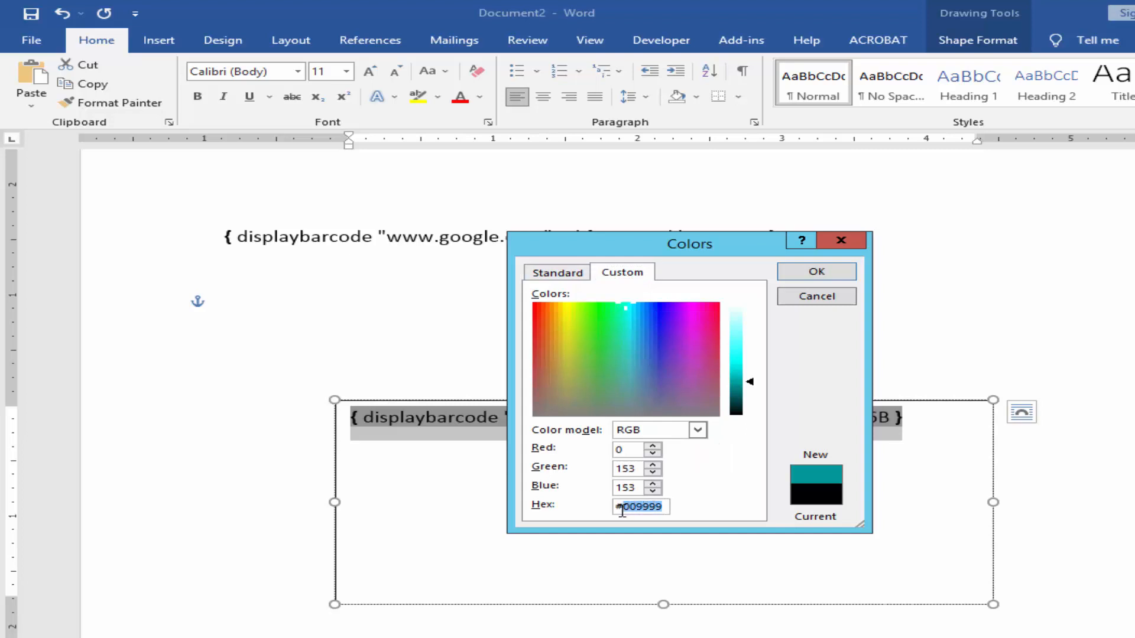
key(ctrl+c)
Apply the teal colour and replace the field's background value 6B6B6B with the pasted 009999.
click(816, 272)
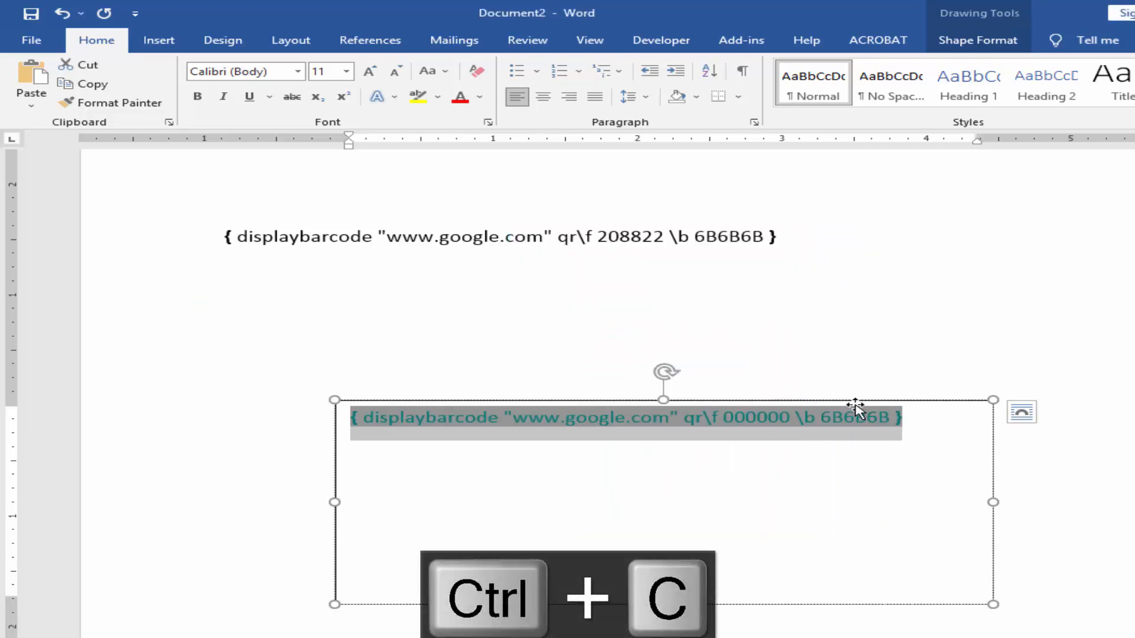
drag(827, 418, 890, 418)
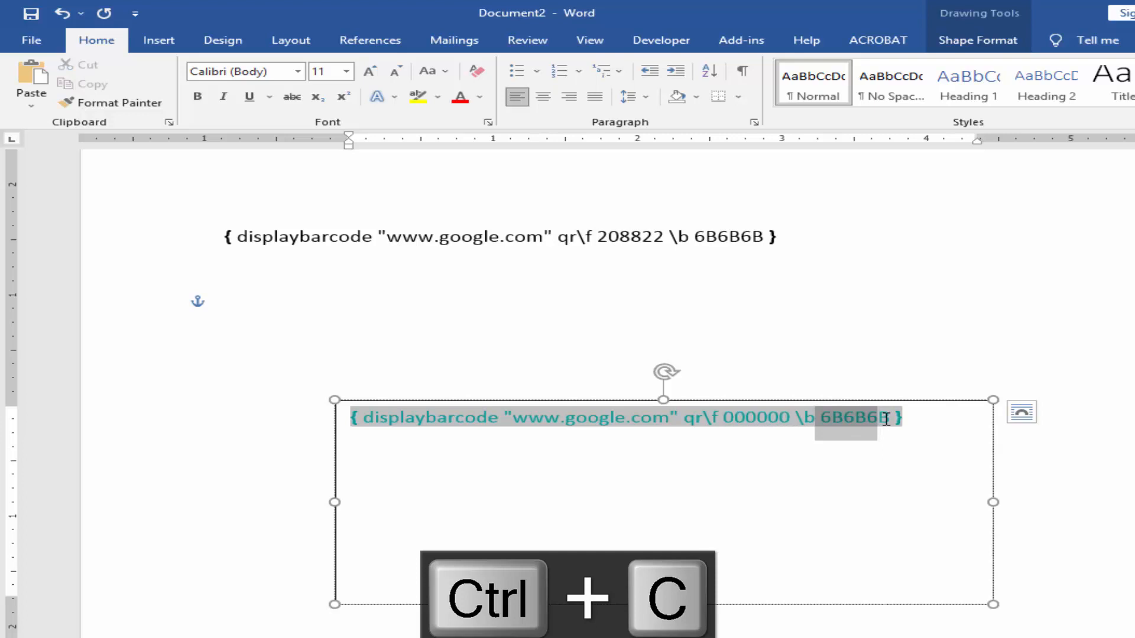
right_click(878, 418)
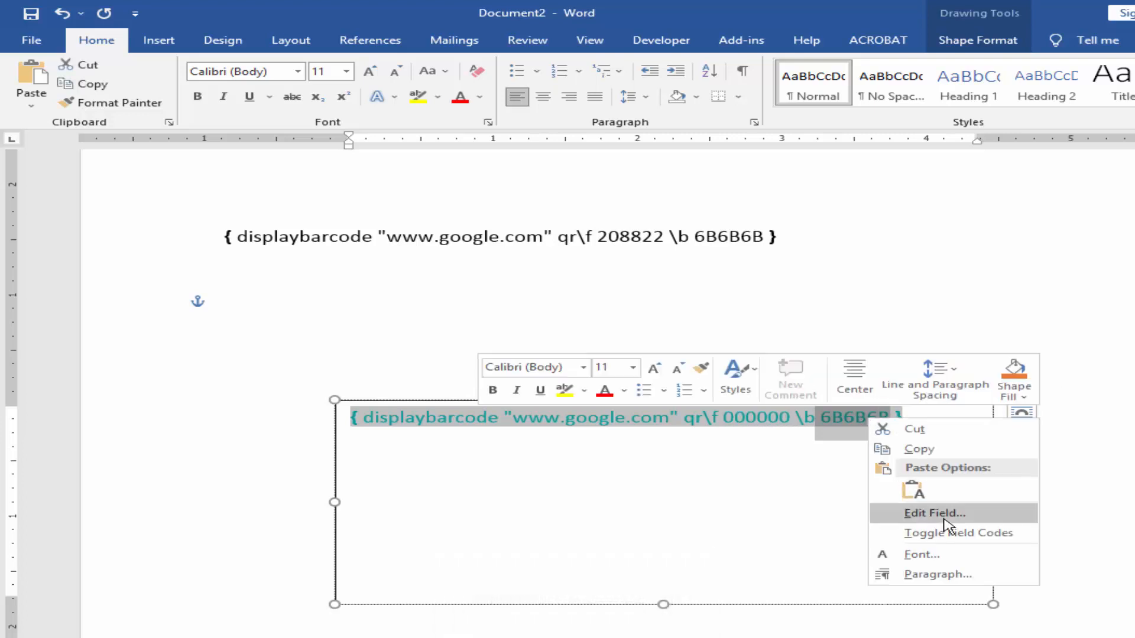
click(826, 429)
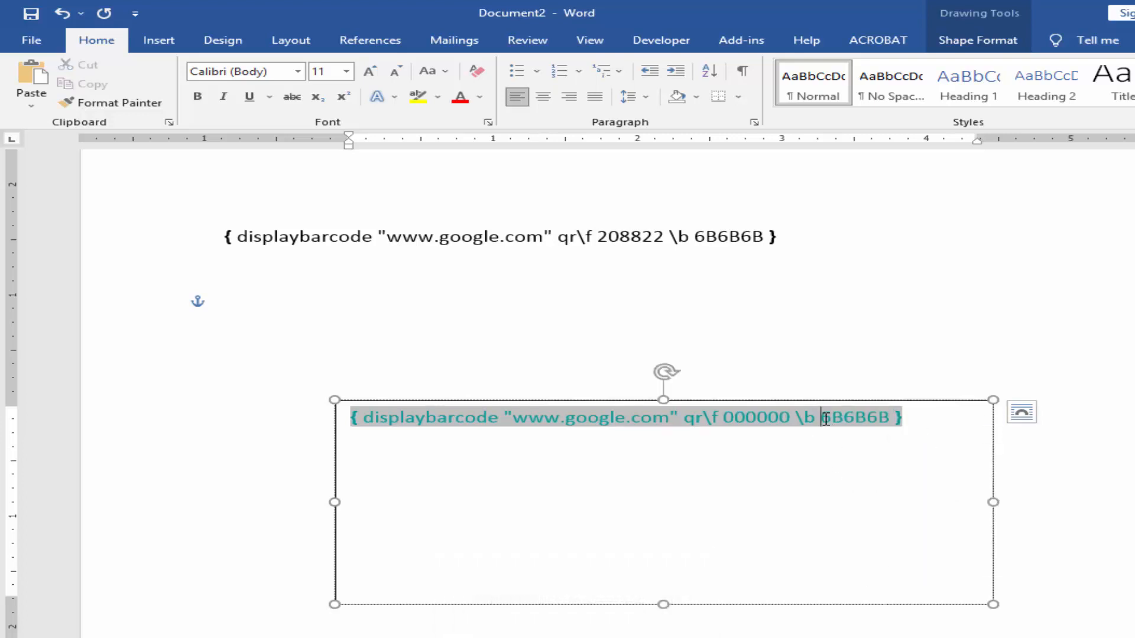
drag(822, 418, 890, 420)
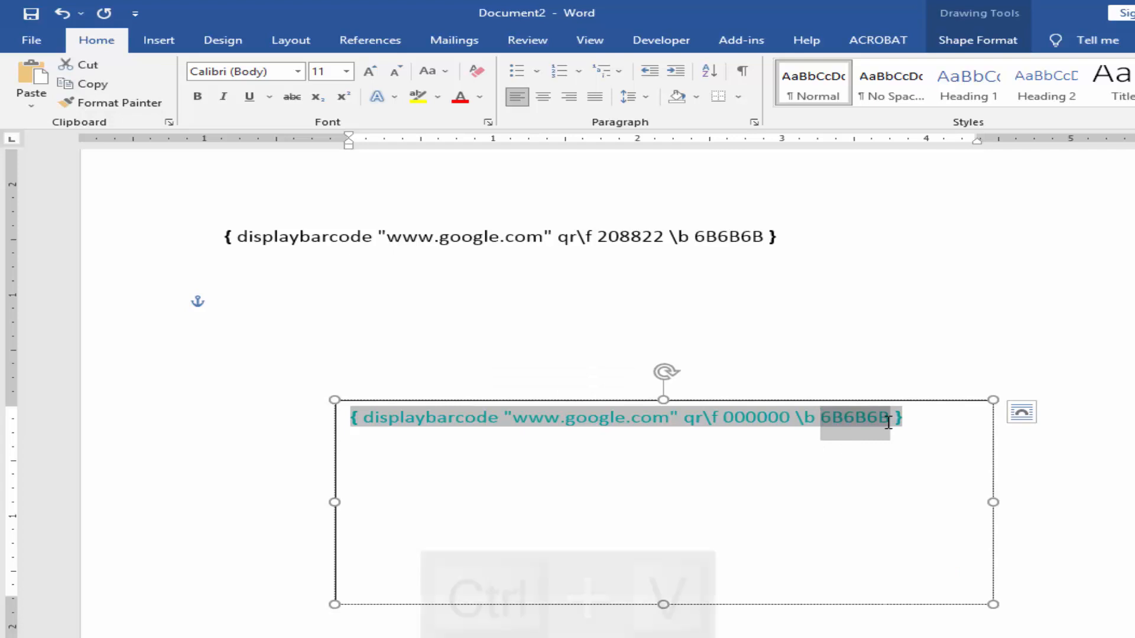
key(ctrl+v)
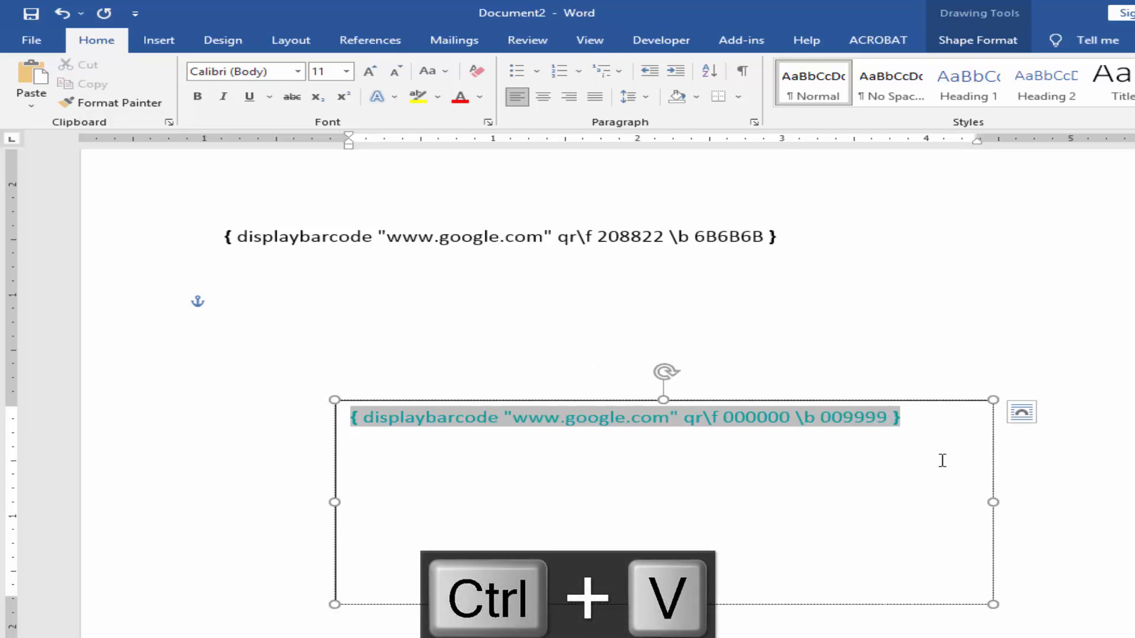
Render the updated field as a QR code and reselect the text box after it.
right_click(842, 417)
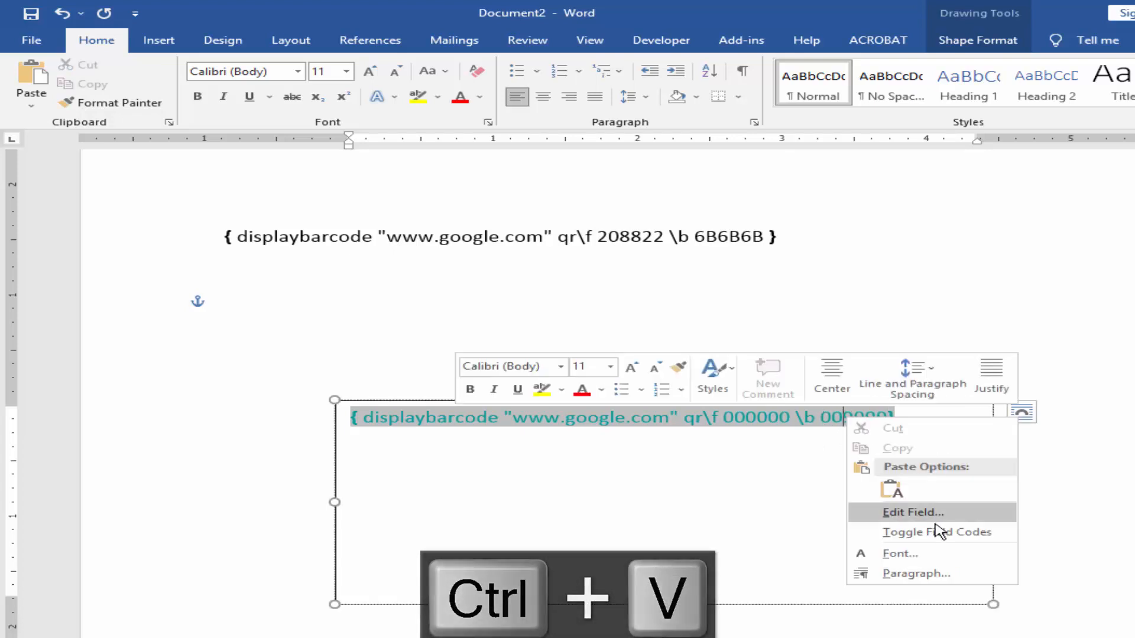
click(938, 531)
click(224, 306)
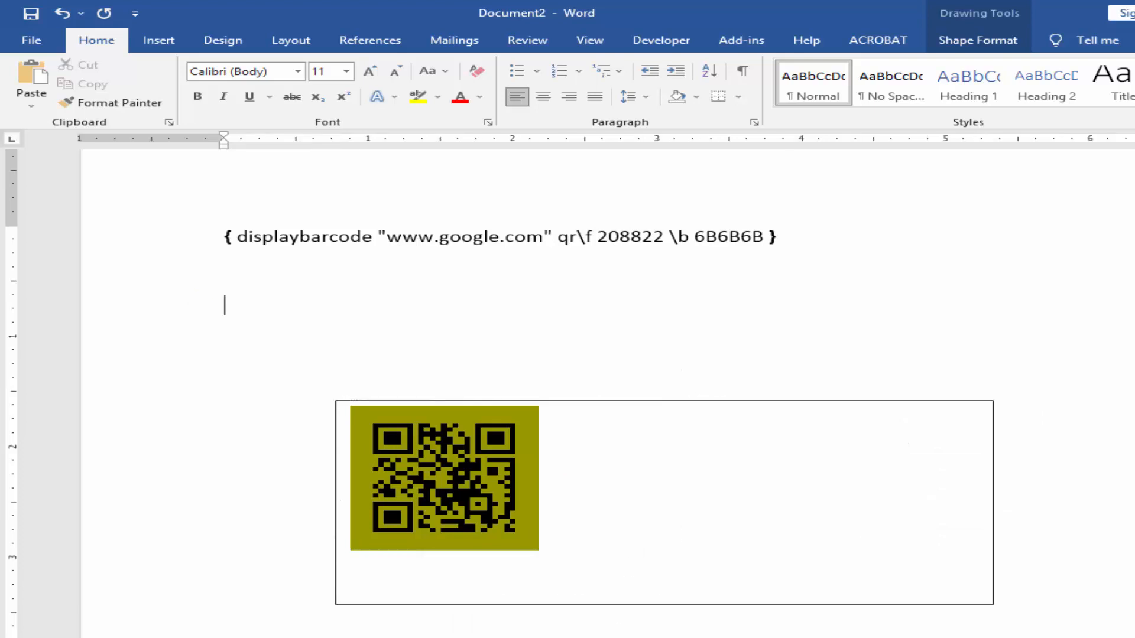
click(453, 416)
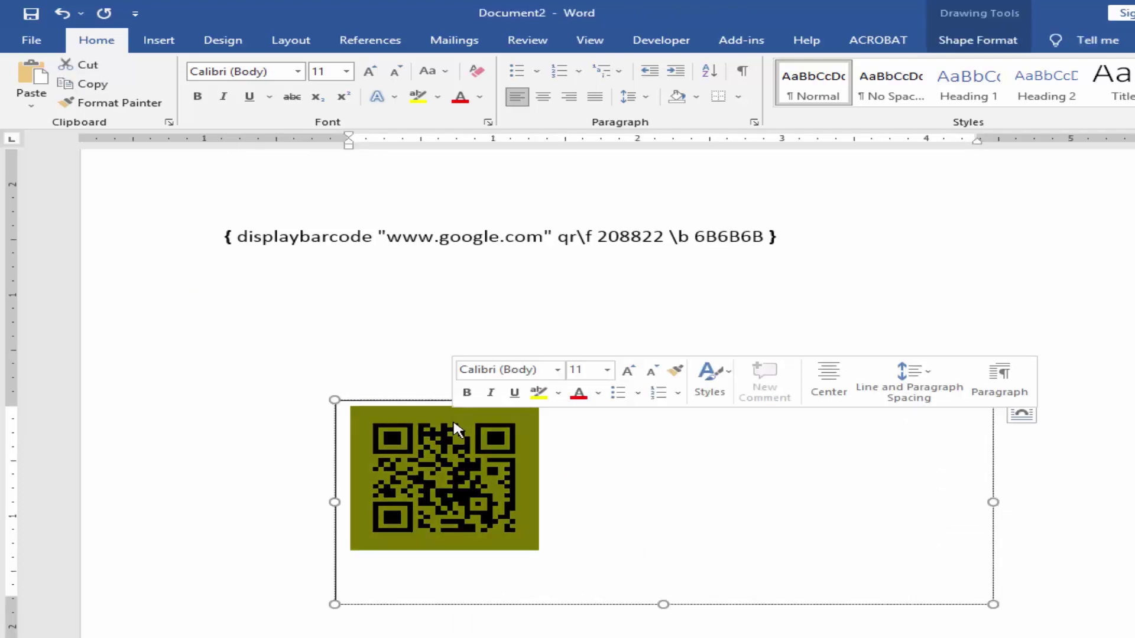
click(670, 521)
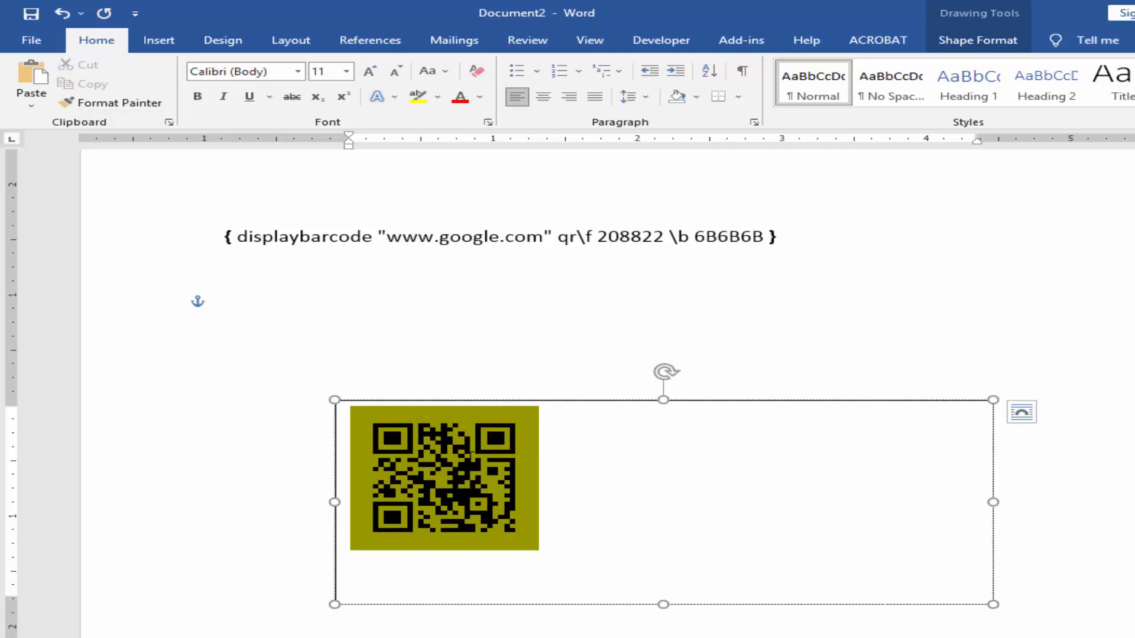